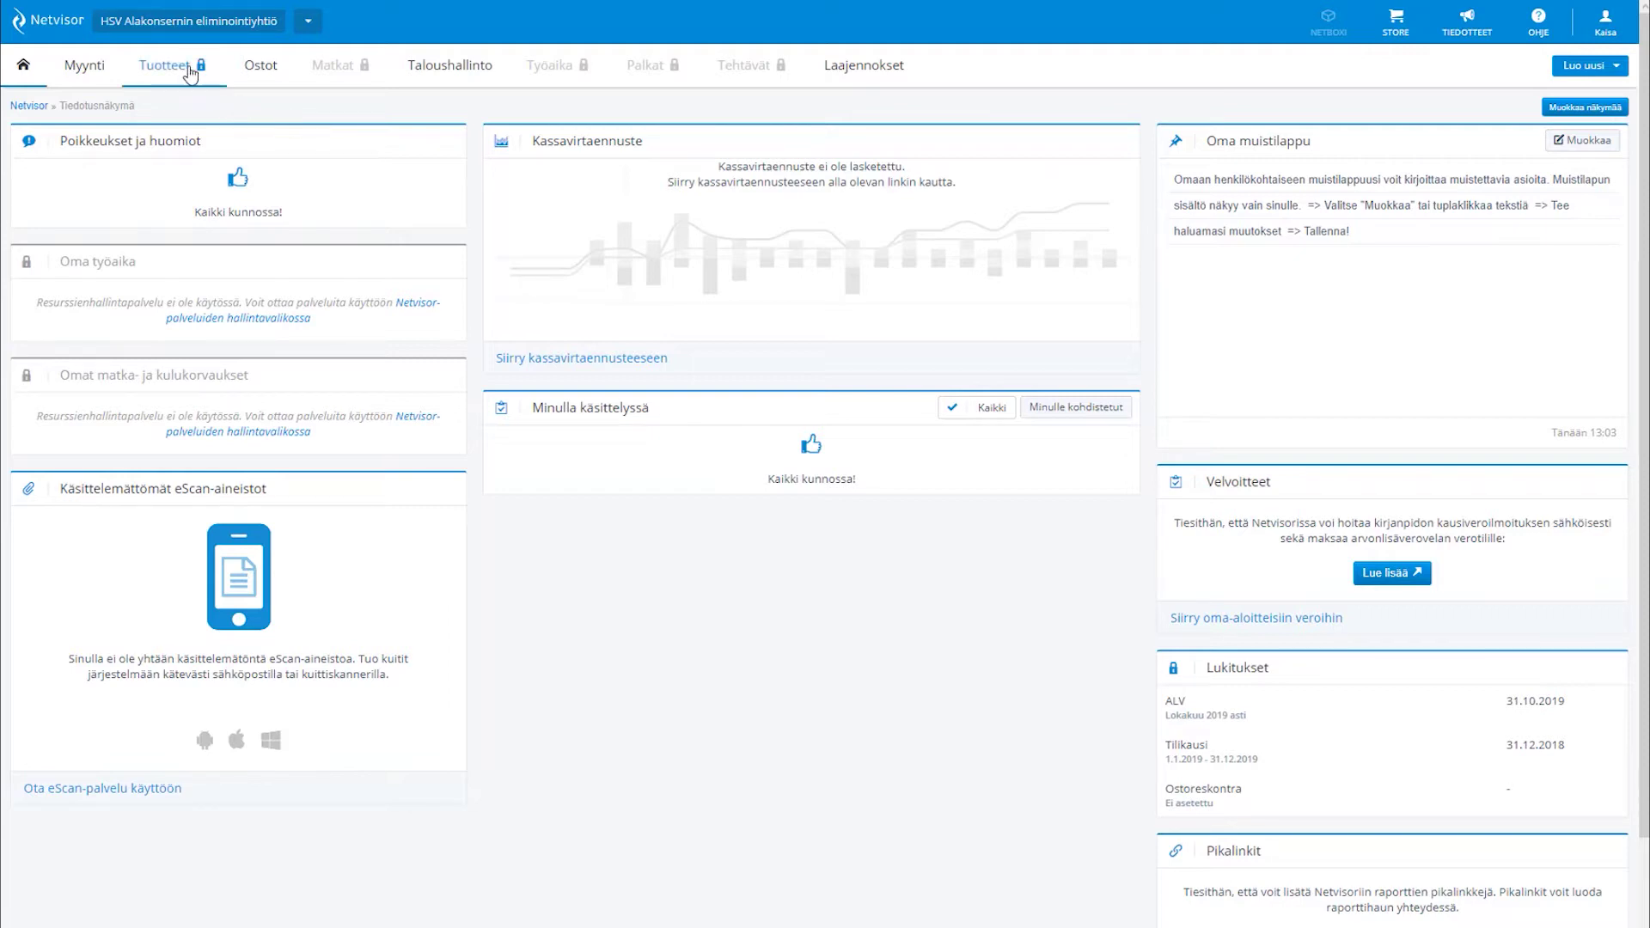
Open the Konsernit page of financial management to view the groups and the active group's companies.
click(136, 26)
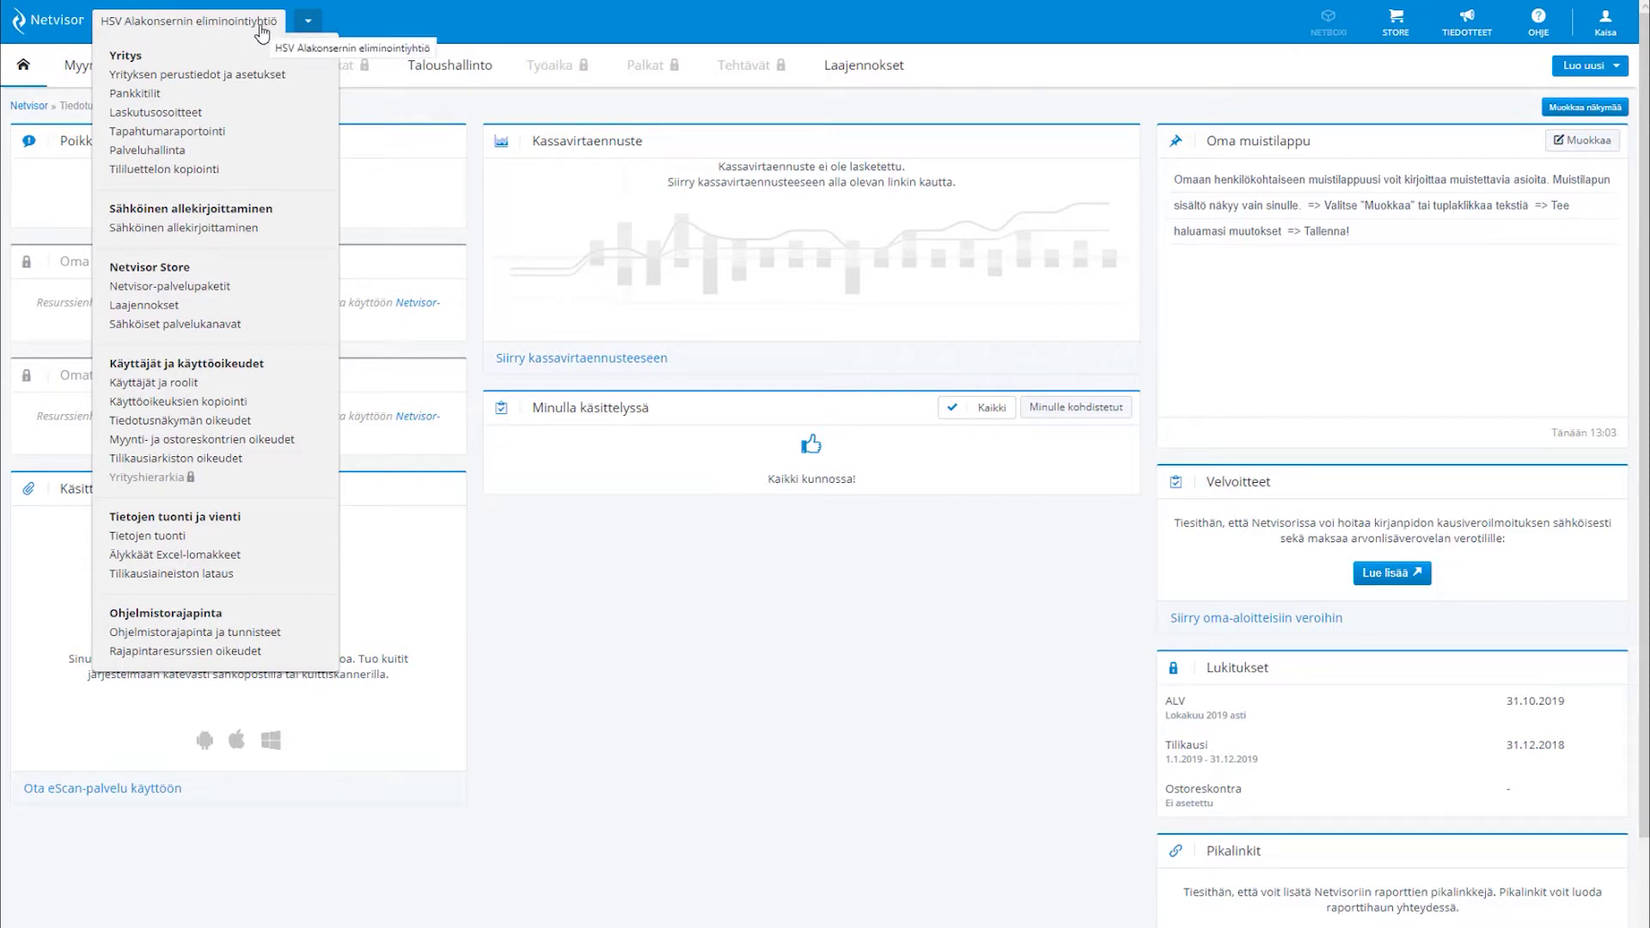
mouse_move(452, 73)
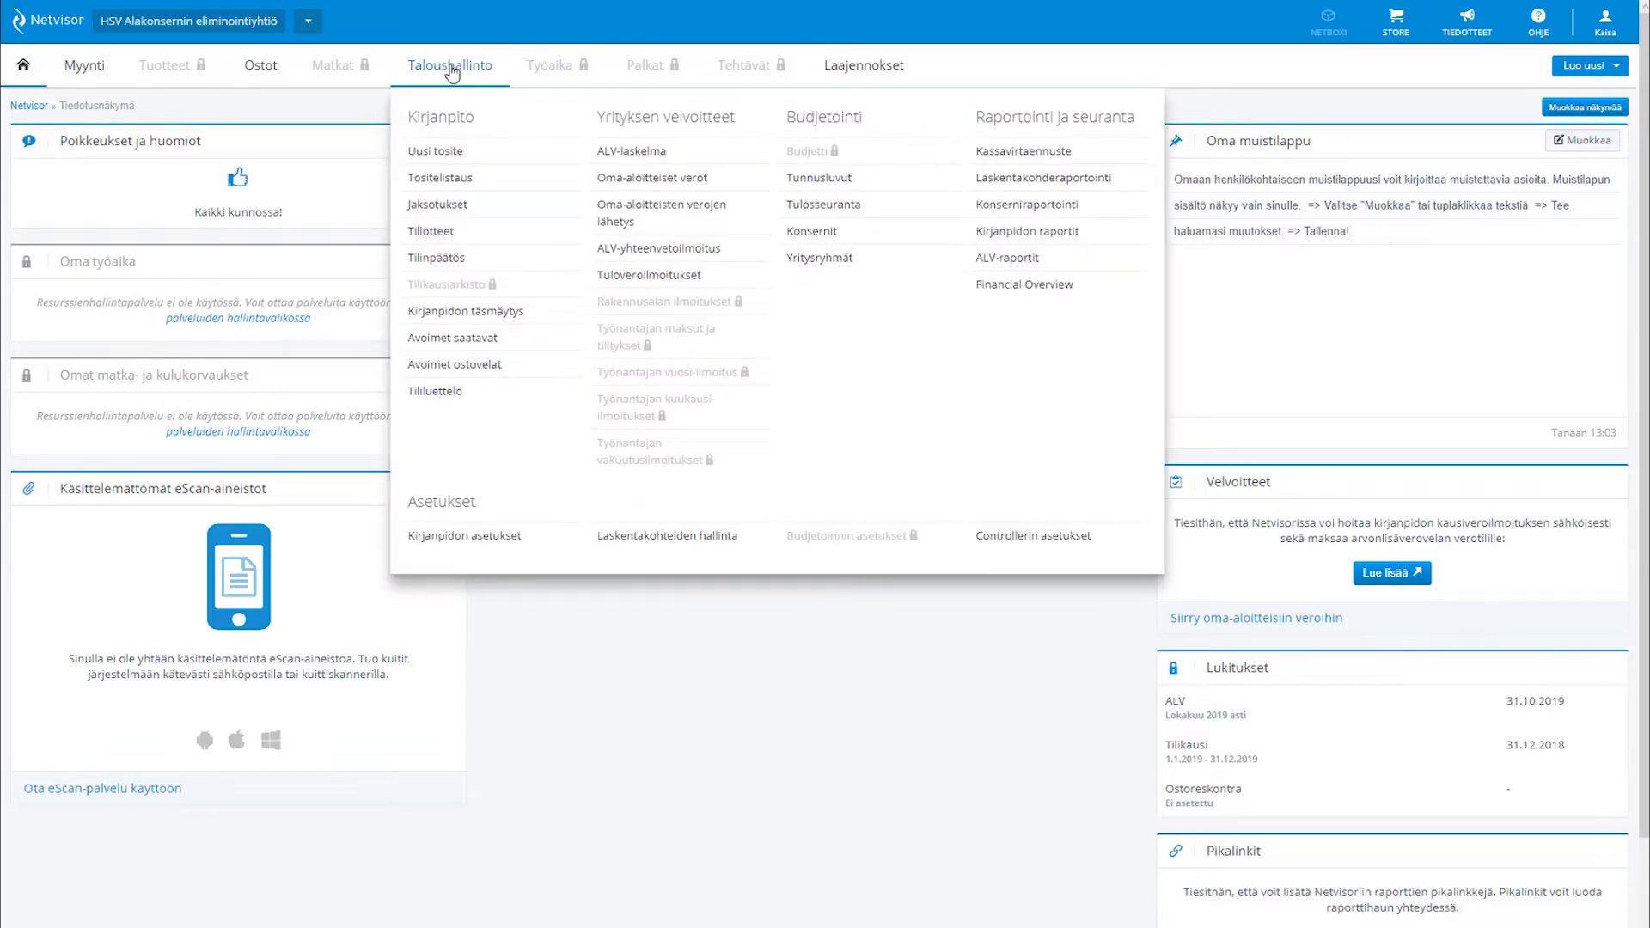
click(811, 231)
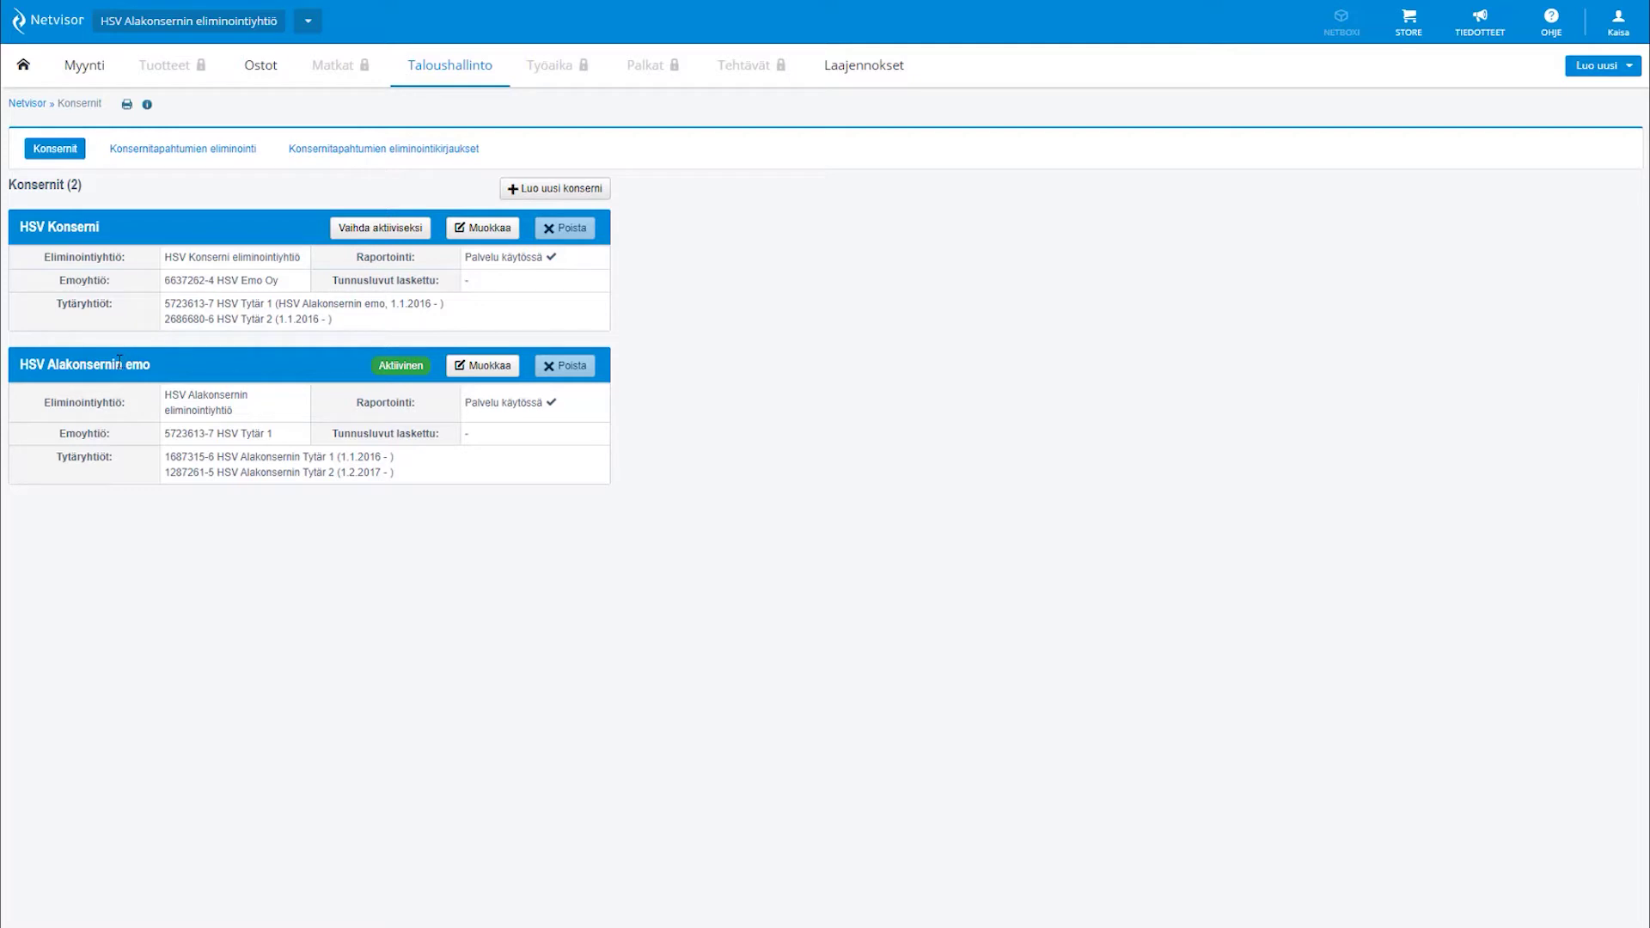
click(147, 23)
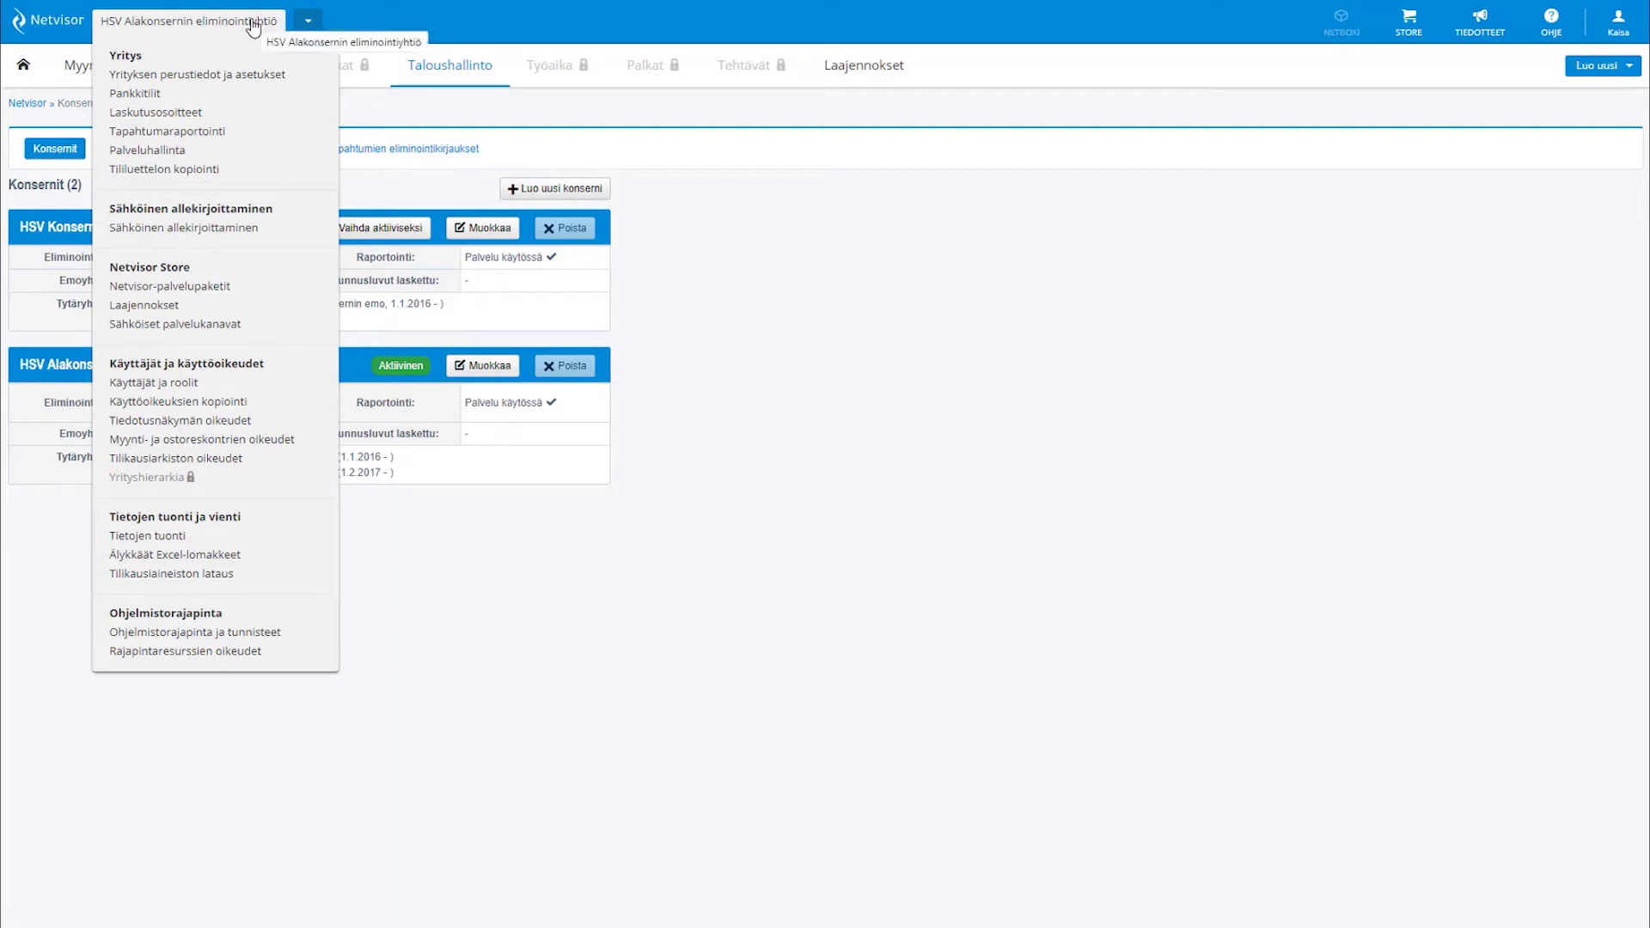
click(395, 32)
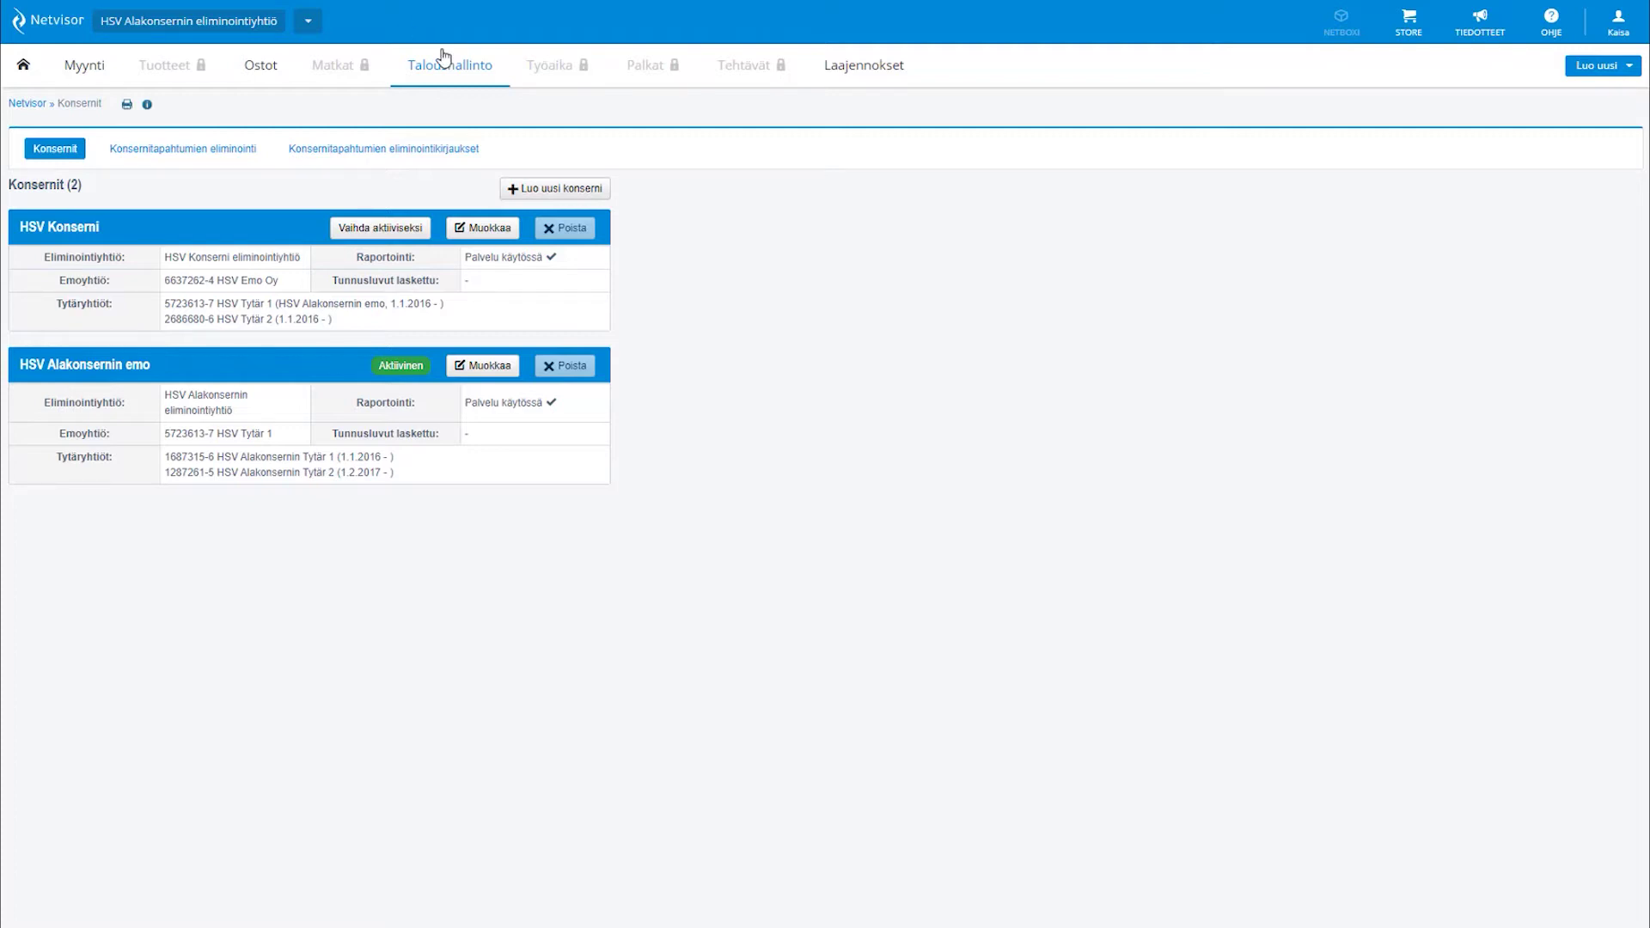
Run the accounting report "Tuloslaskelma, konsernivertailu" for the whole 2019 fiscal year.
mouse_move(445, 58)
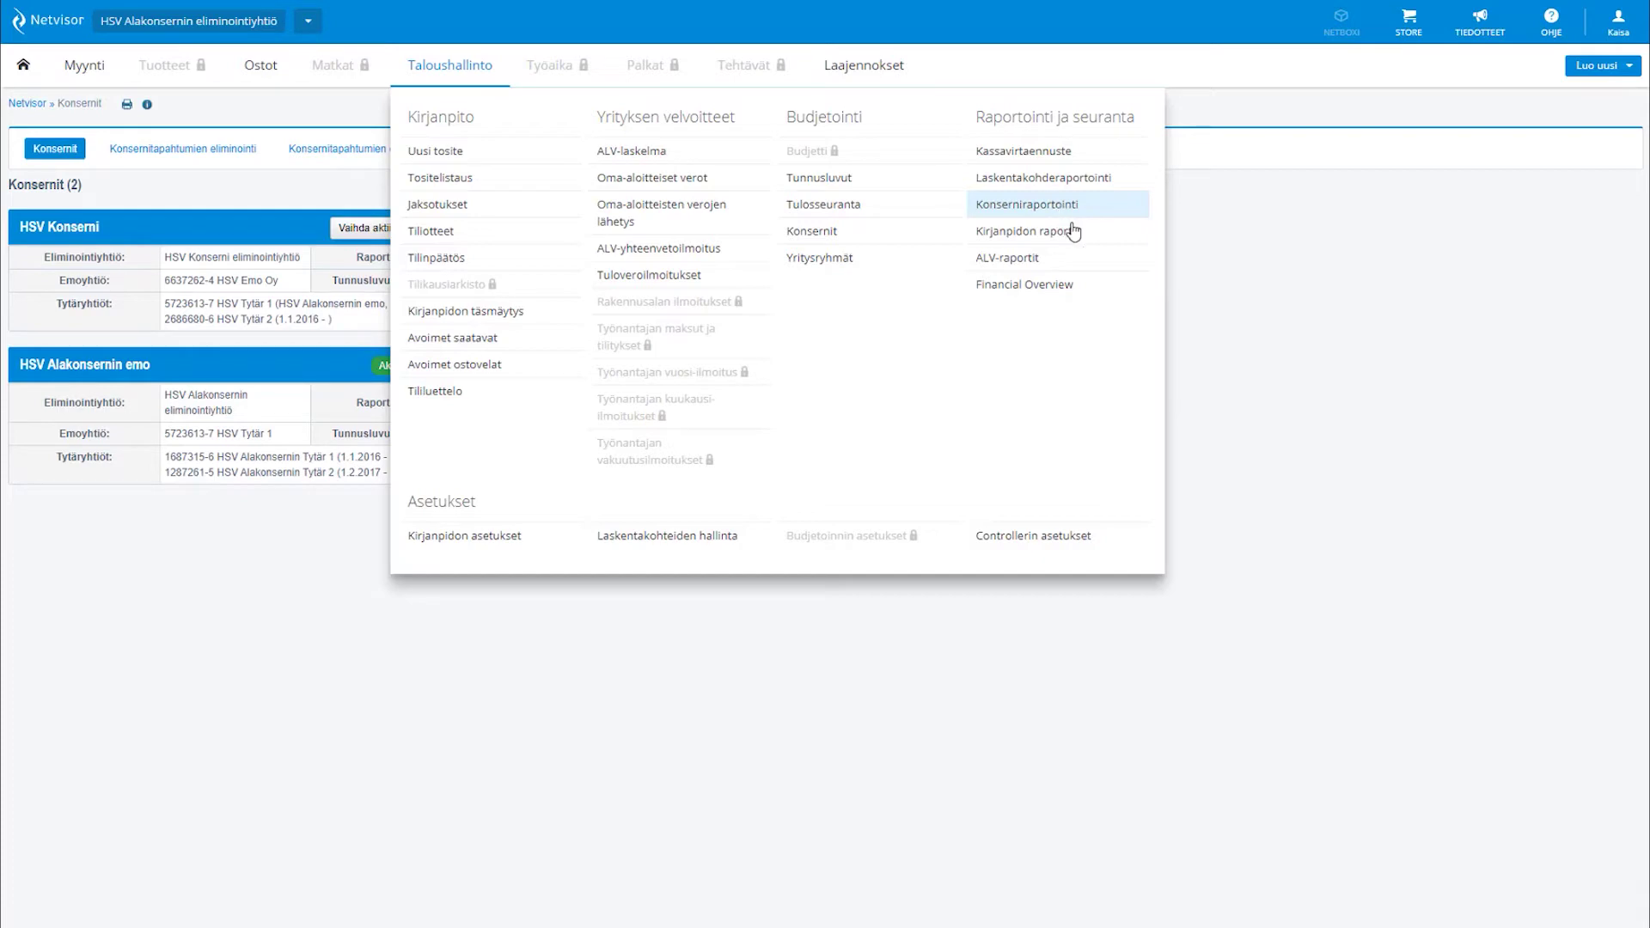
click(1016, 242)
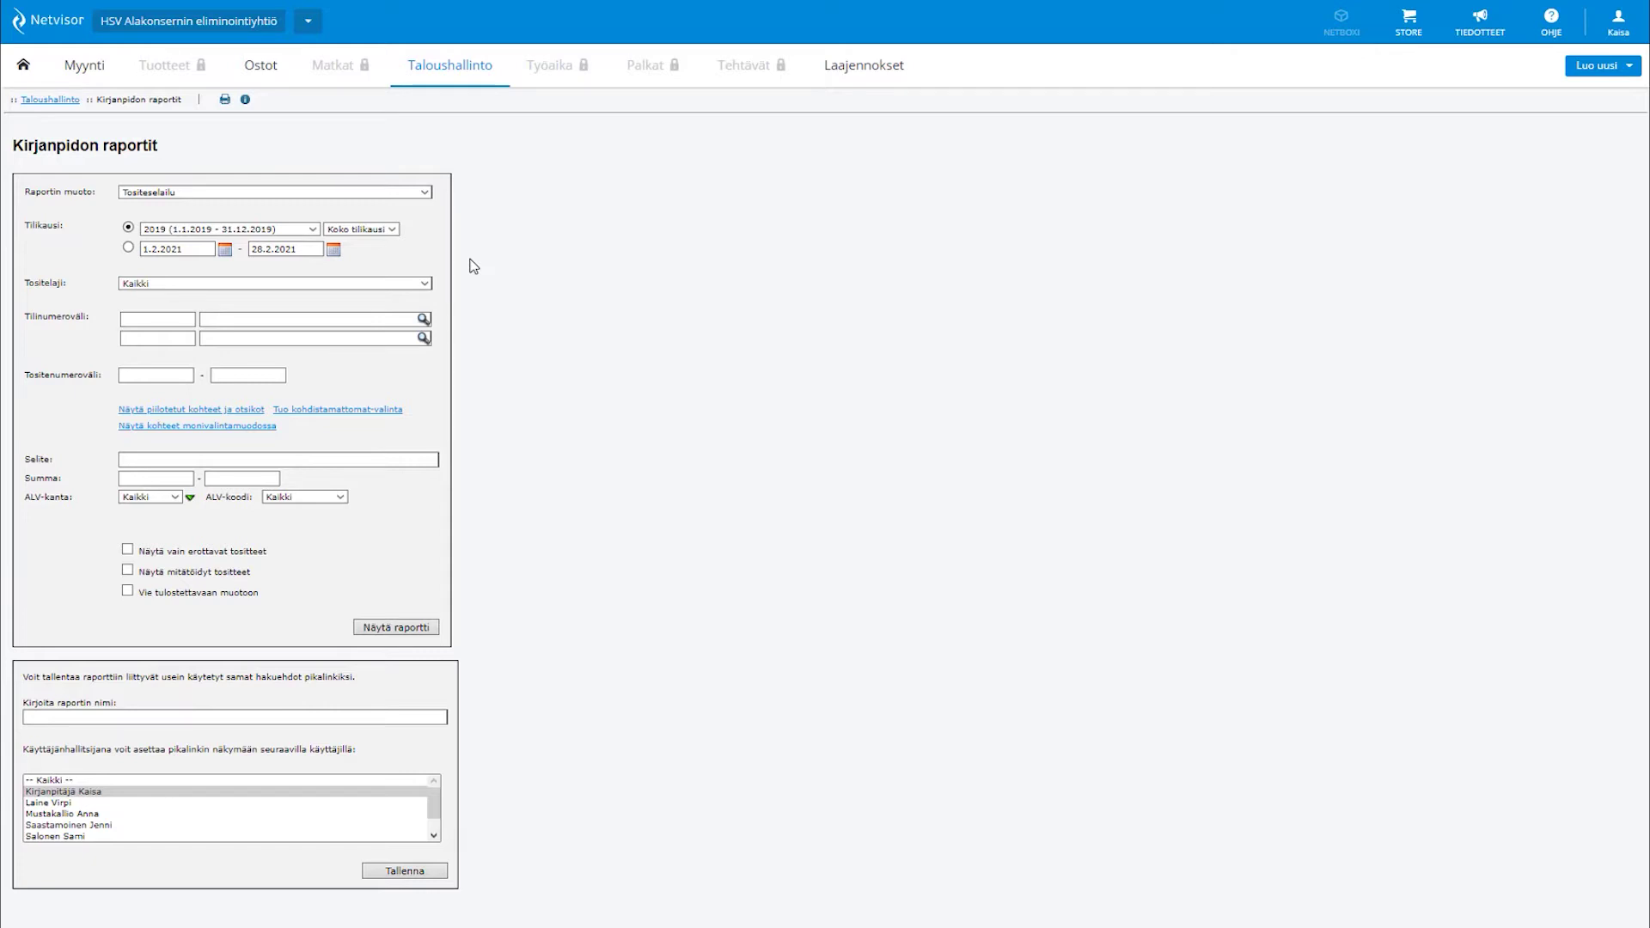
click(422, 195)
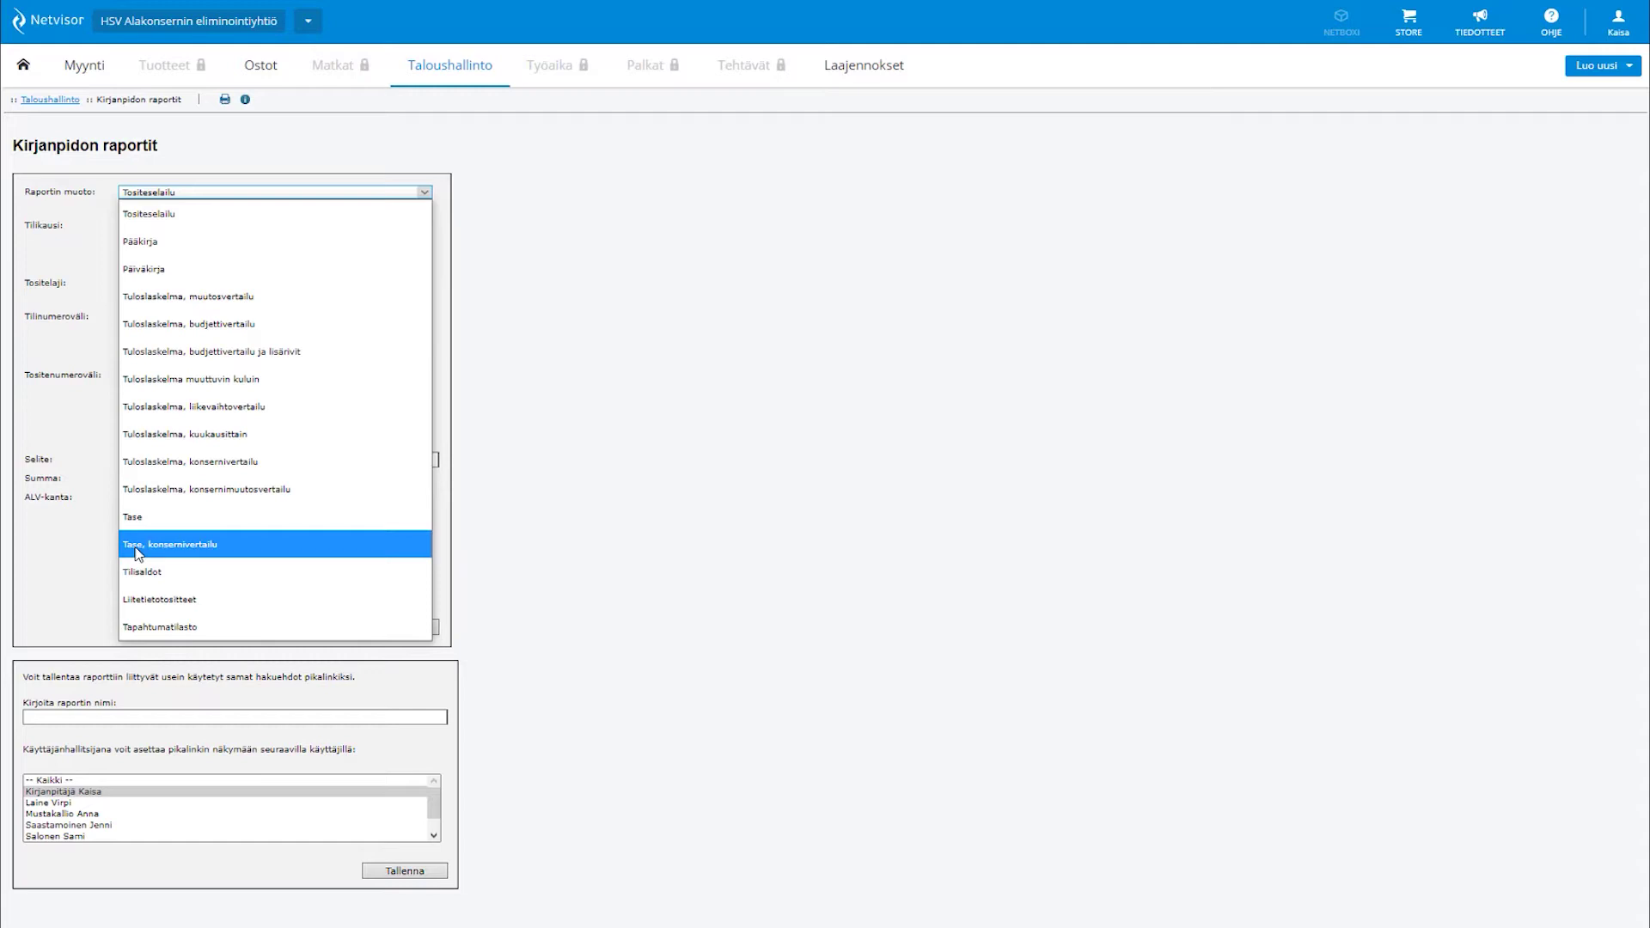
click(155, 463)
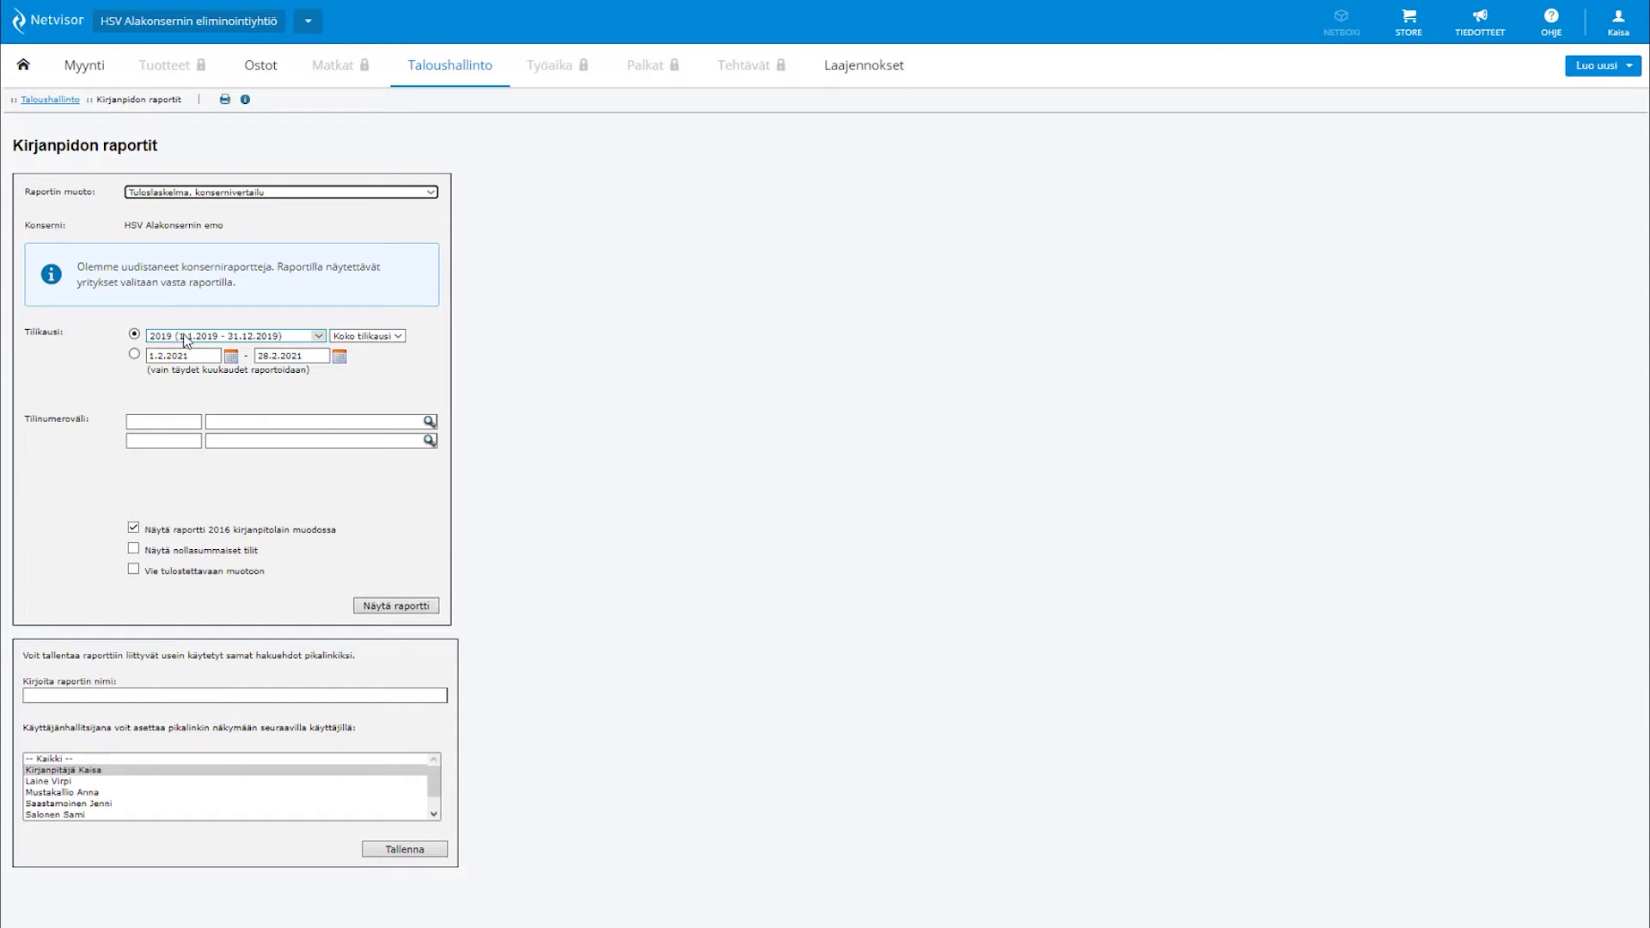
click(381, 607)
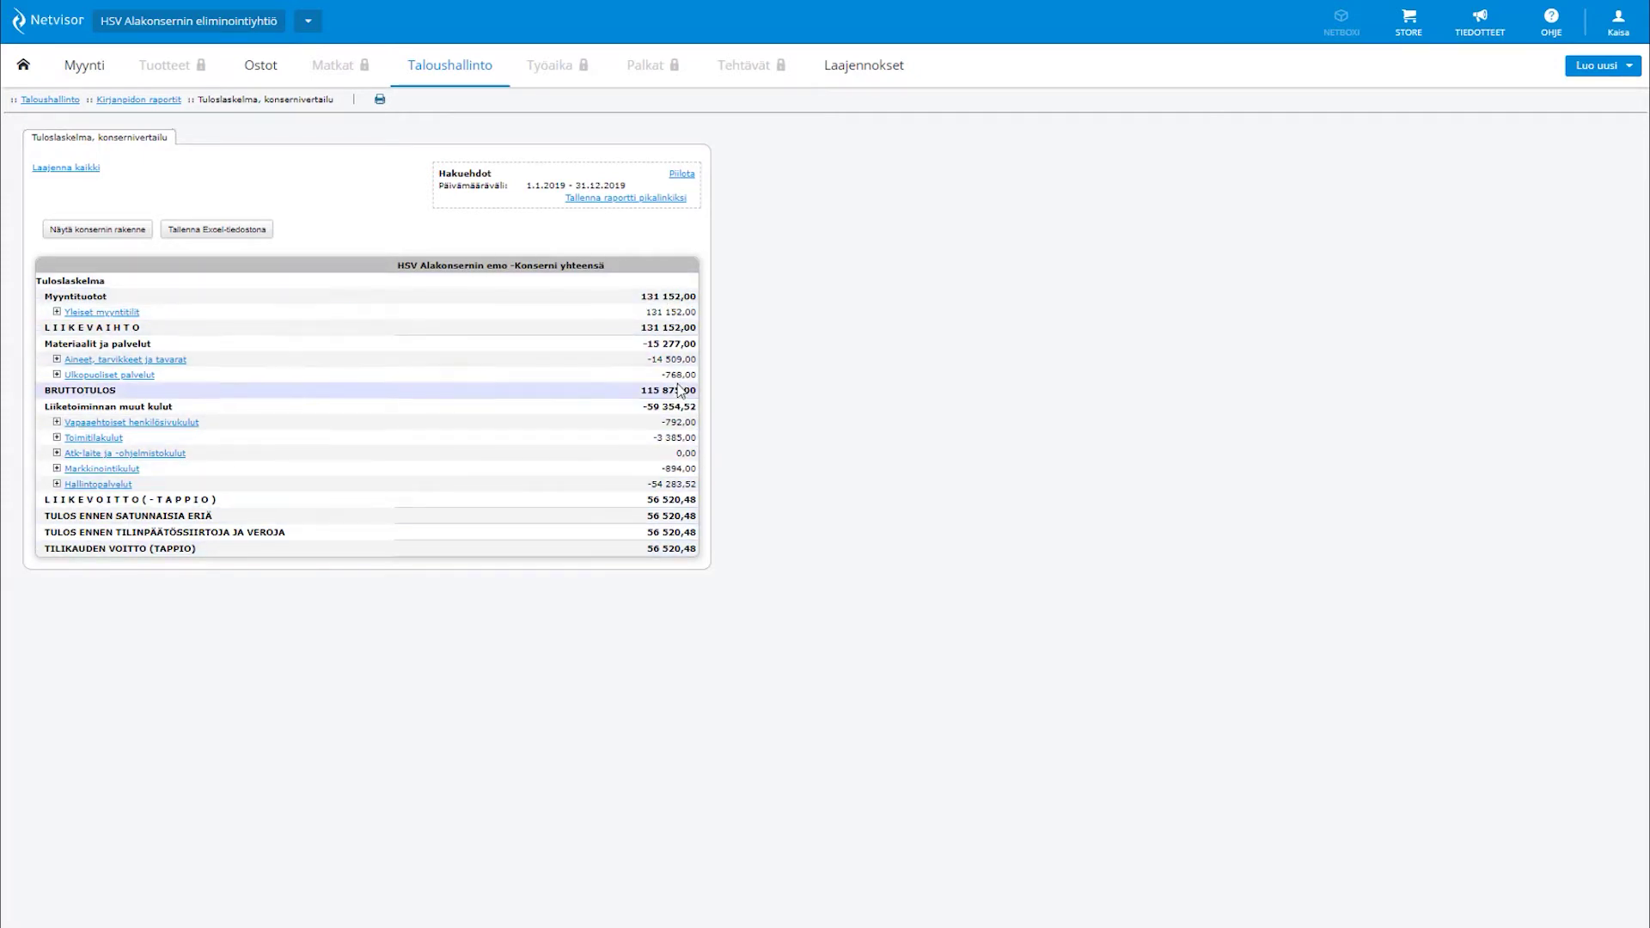
Add the elimination company, HSV Tytär 1, HSV Alakonsernin Tytär 1 and HSV Alakonsernin Tytär 2 as columns in the income statement through the group structure.
click(75, 234)
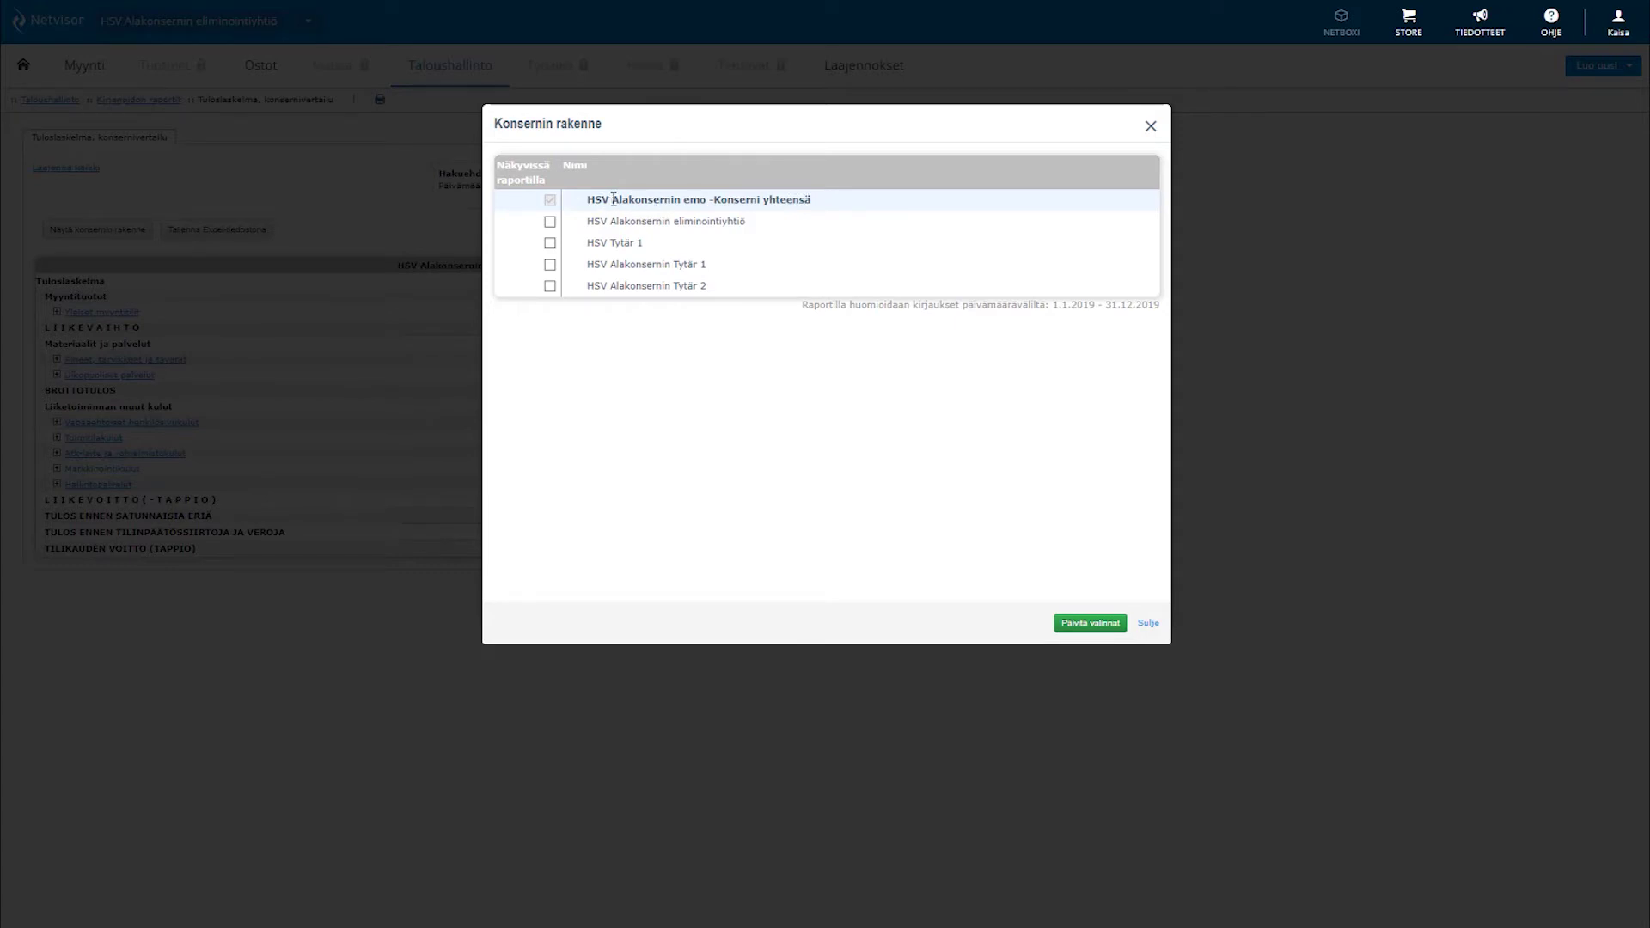
click(550, 223)
click(549, 244)
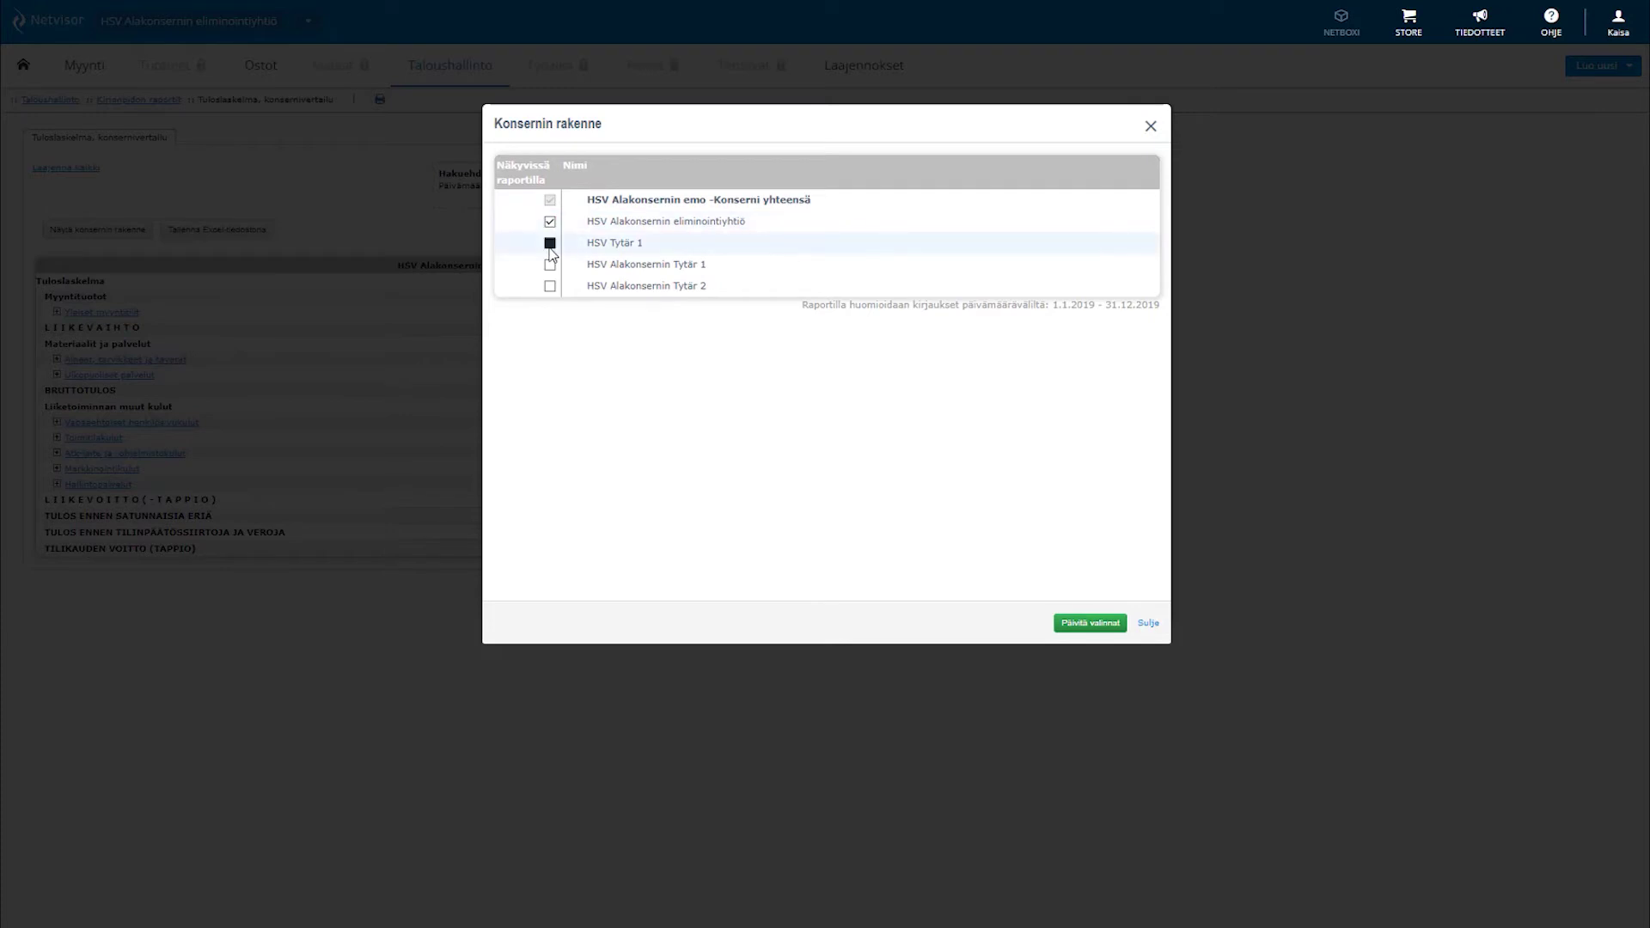
click(550, 265)
click(550, 287)
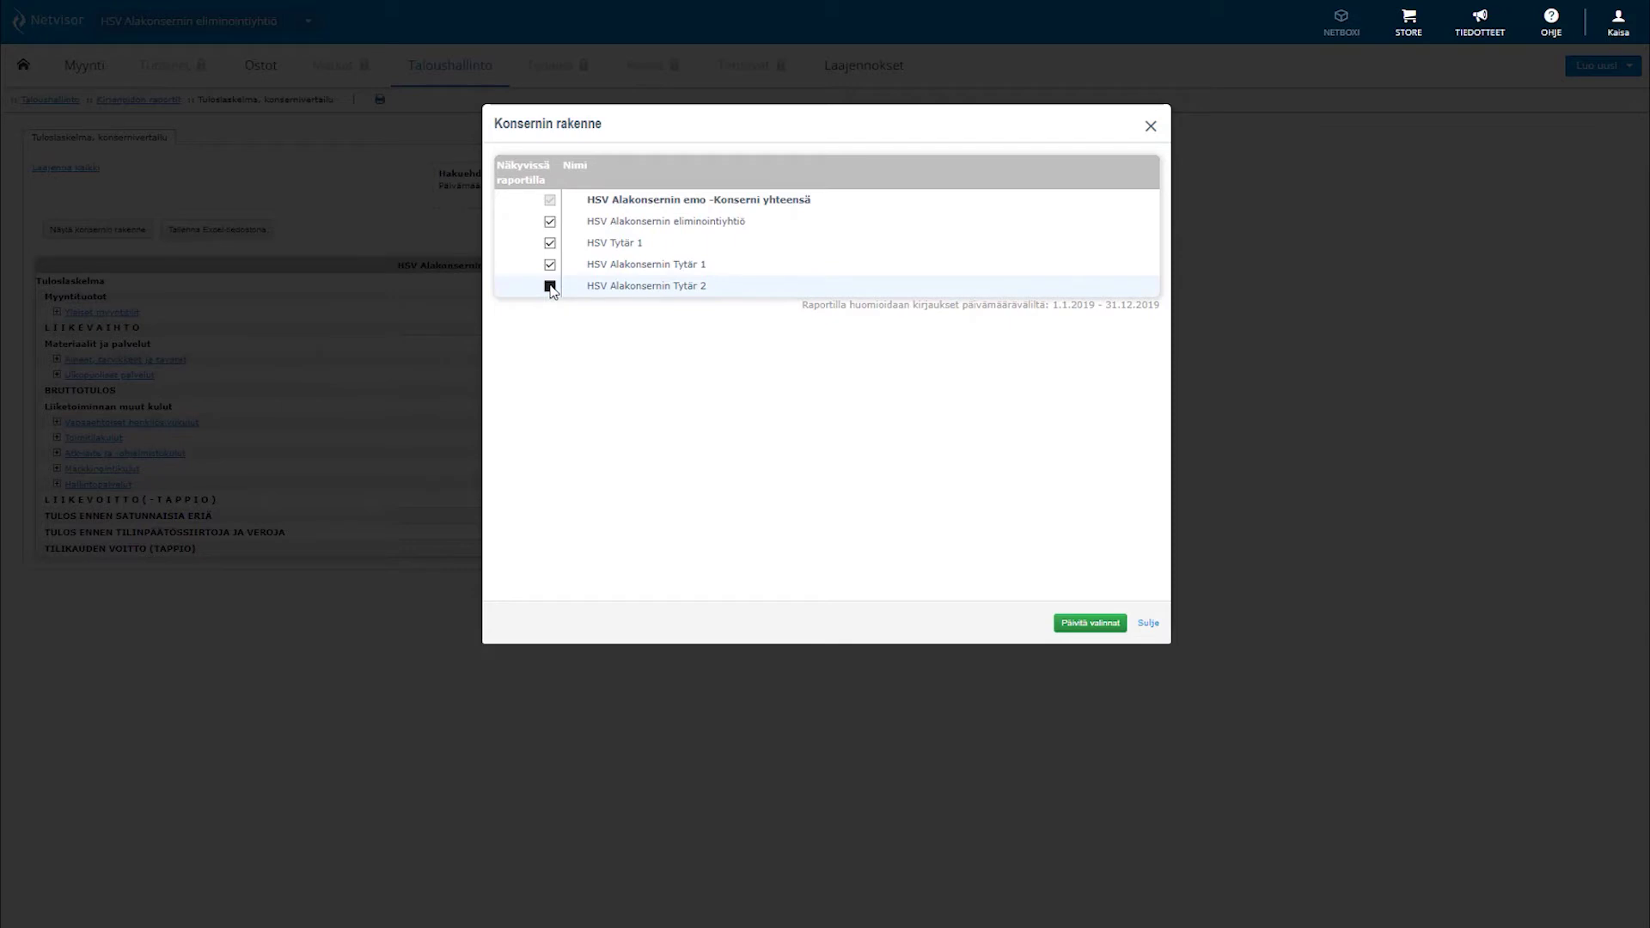
click(1074, 633)
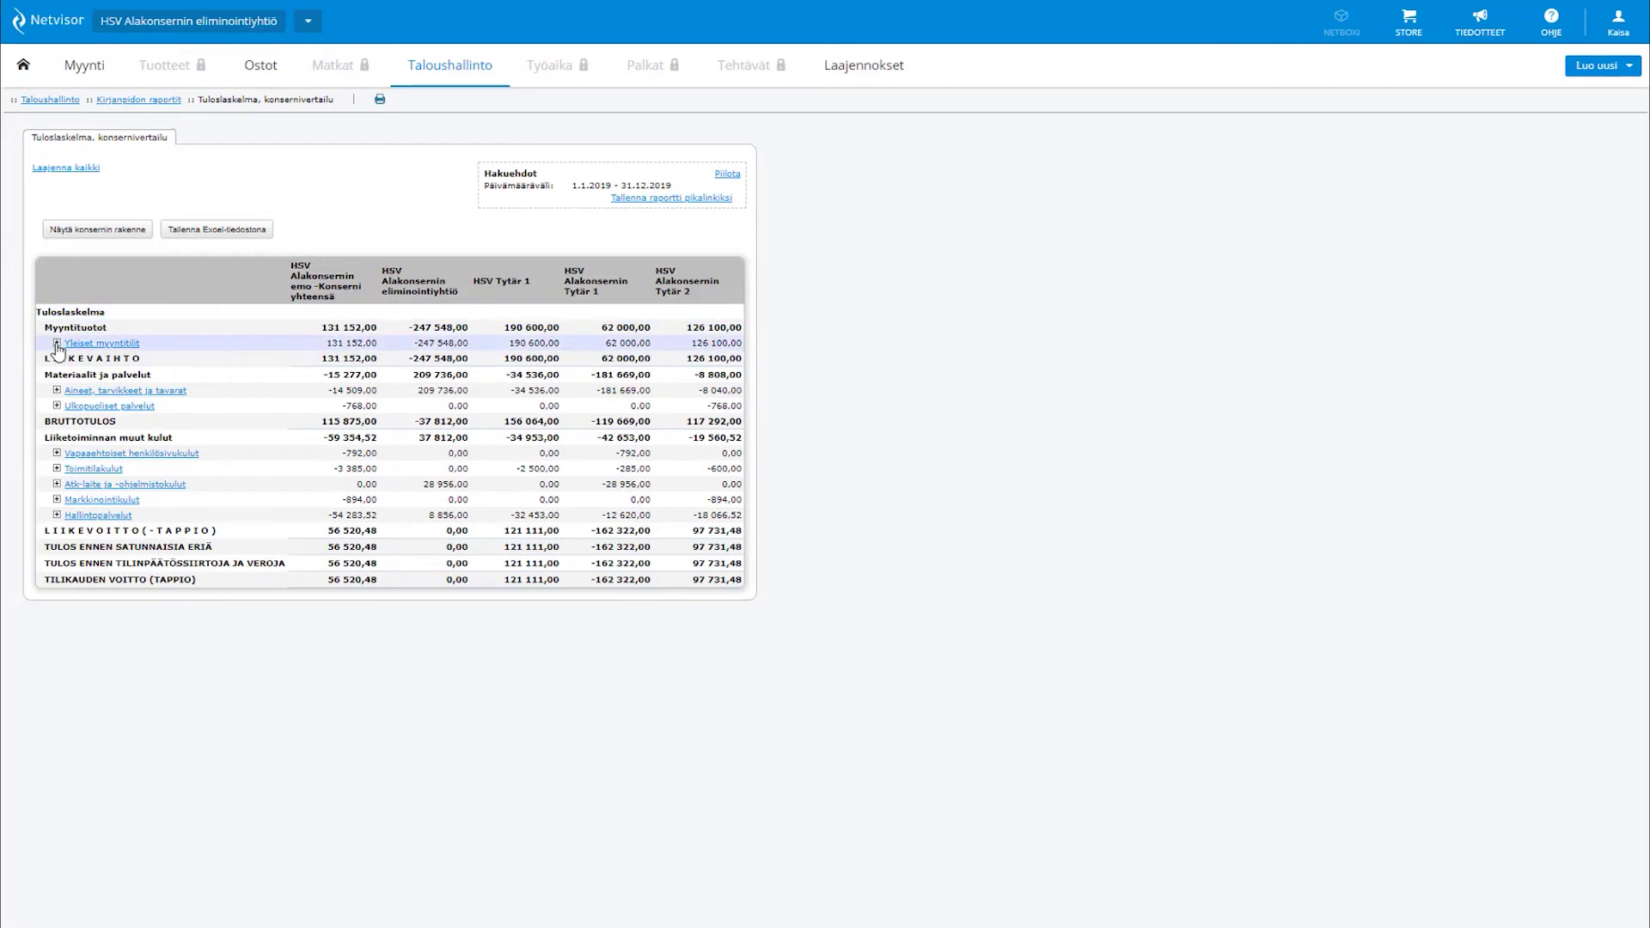
Expand the sales and materials rows of the income statement, and expand all remaining rows to account level.
click(57, 343)
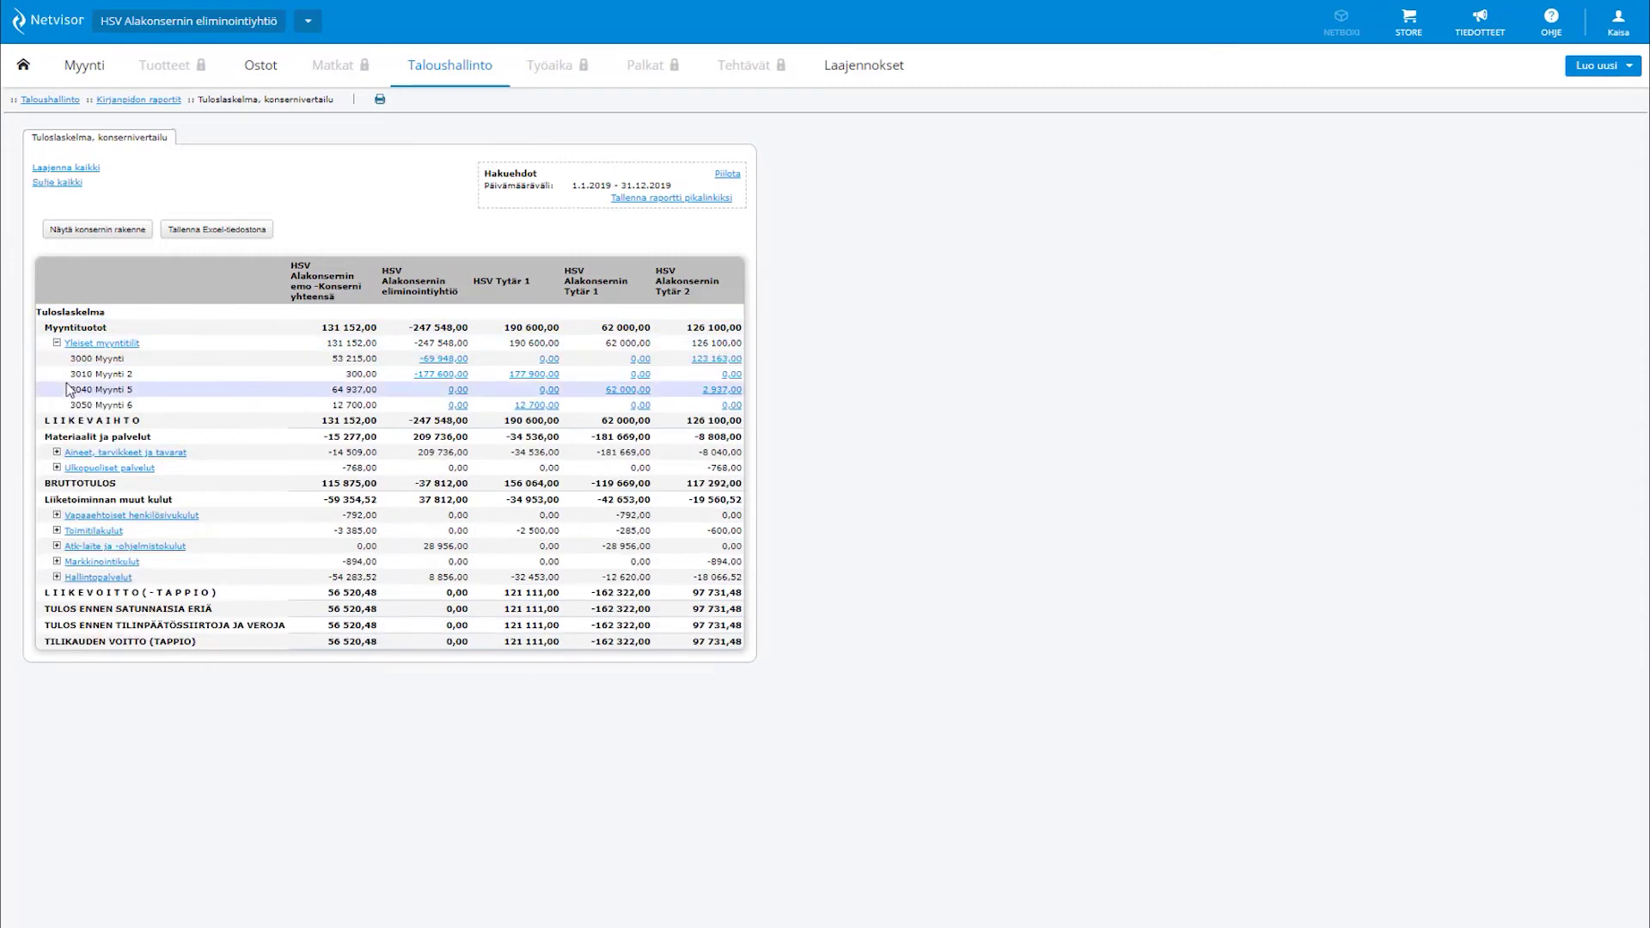
click(57, 453)
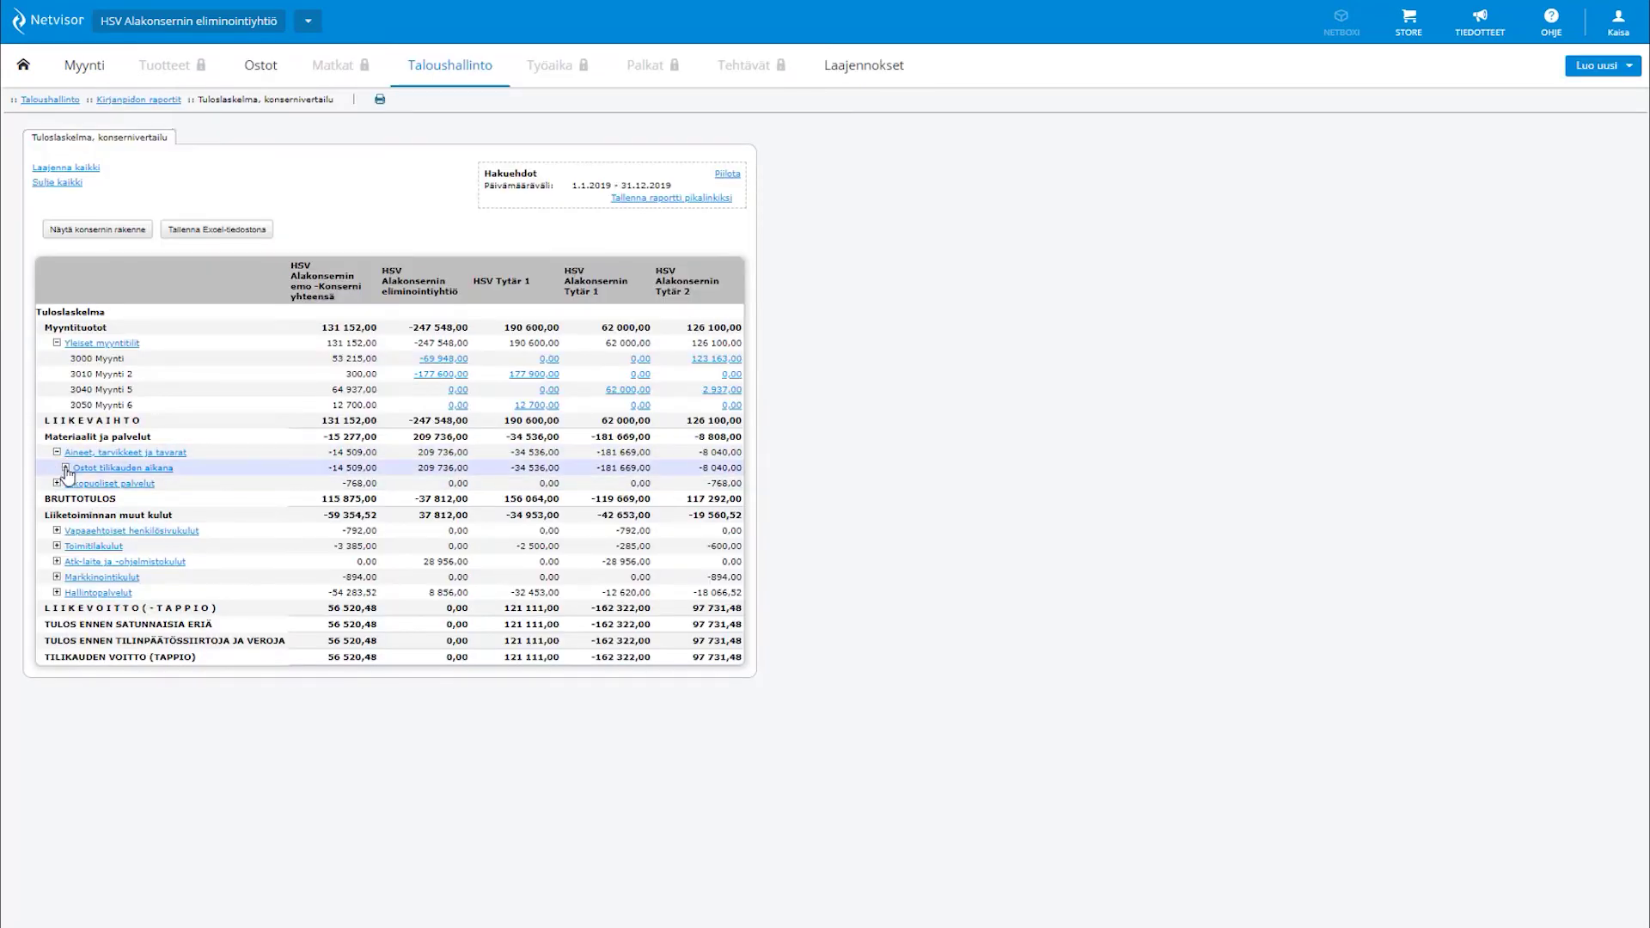
click(65, 468)
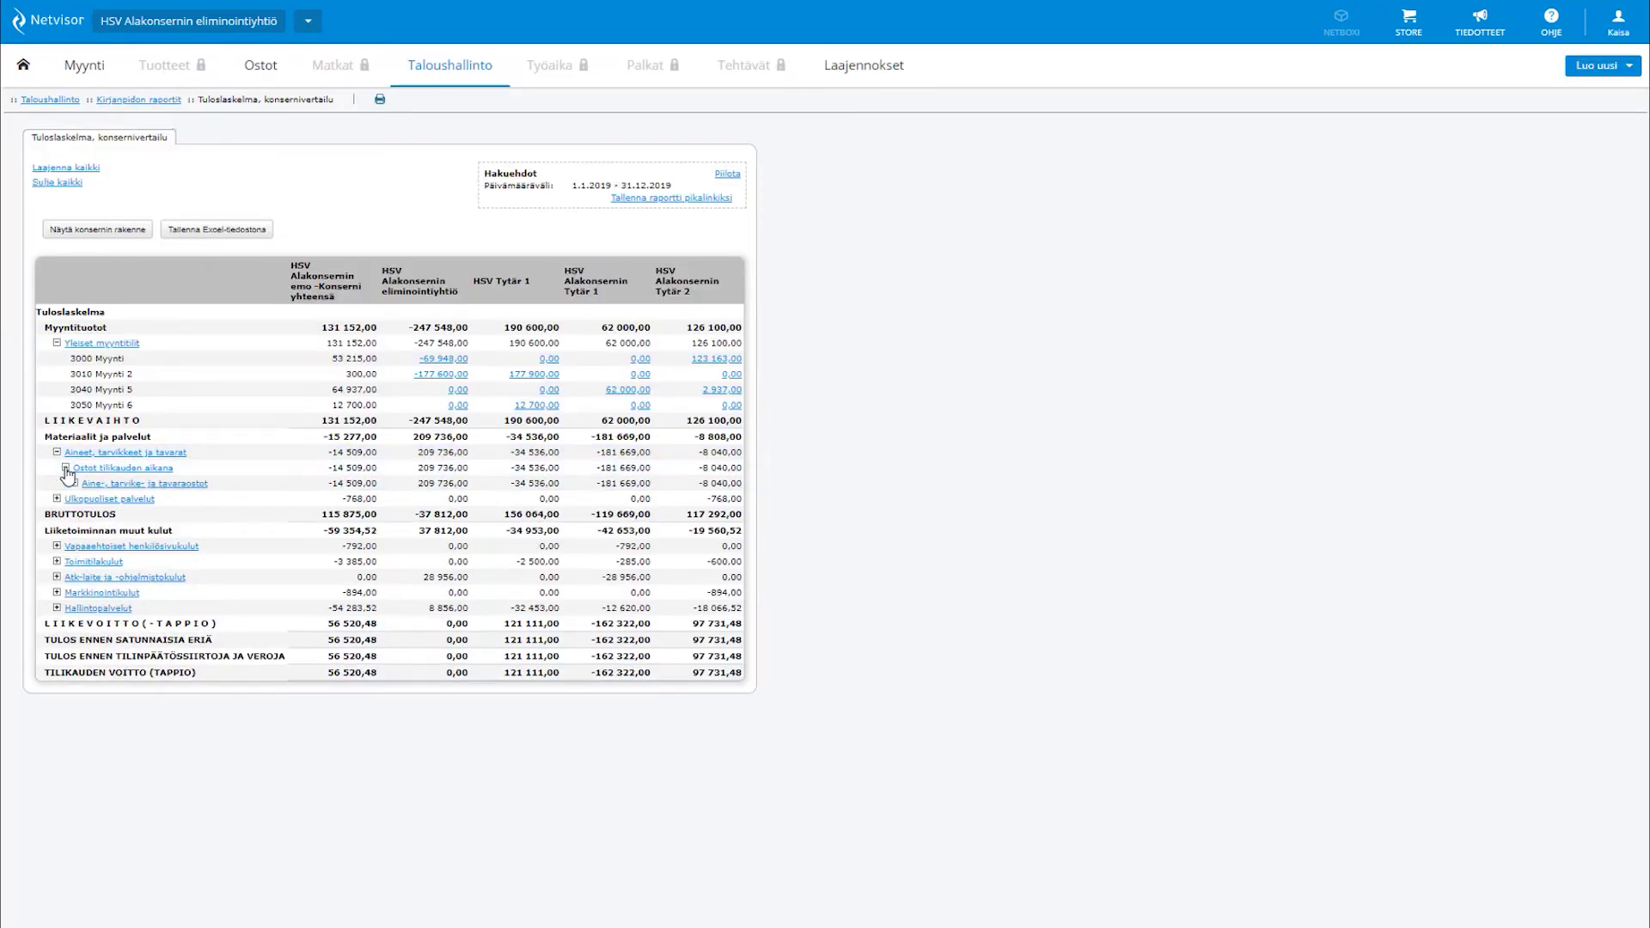
click(69, 168)
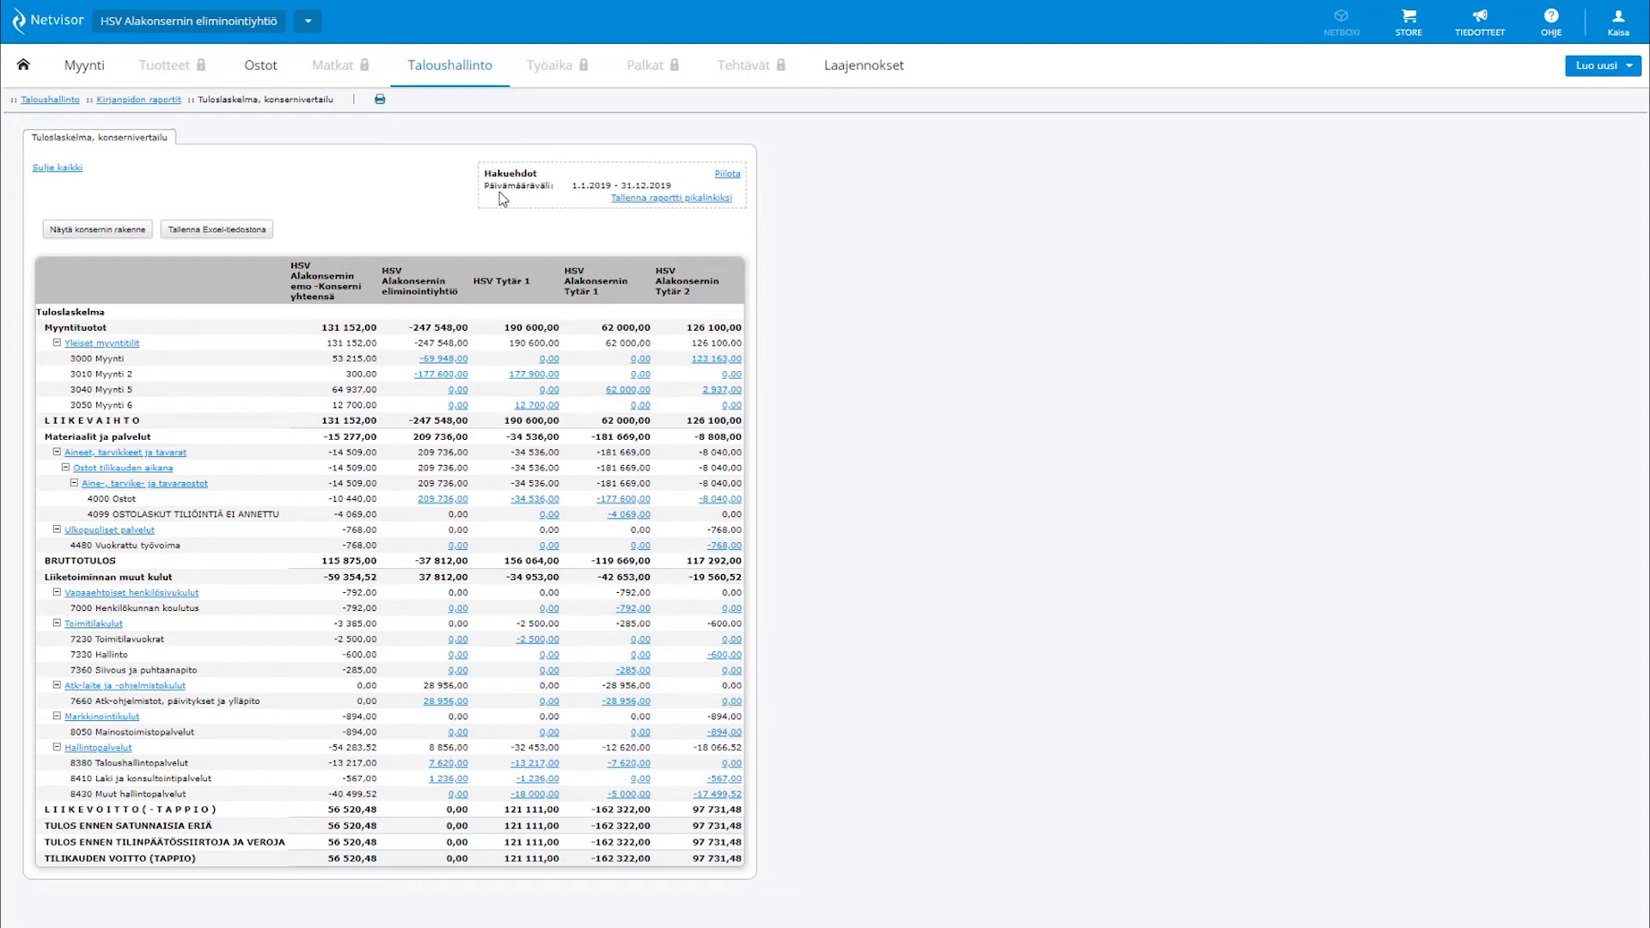
Return to the accounting reports and run "Tase, konsernivertailu" for the whole 2019 fiscal year.
click(121, 101)
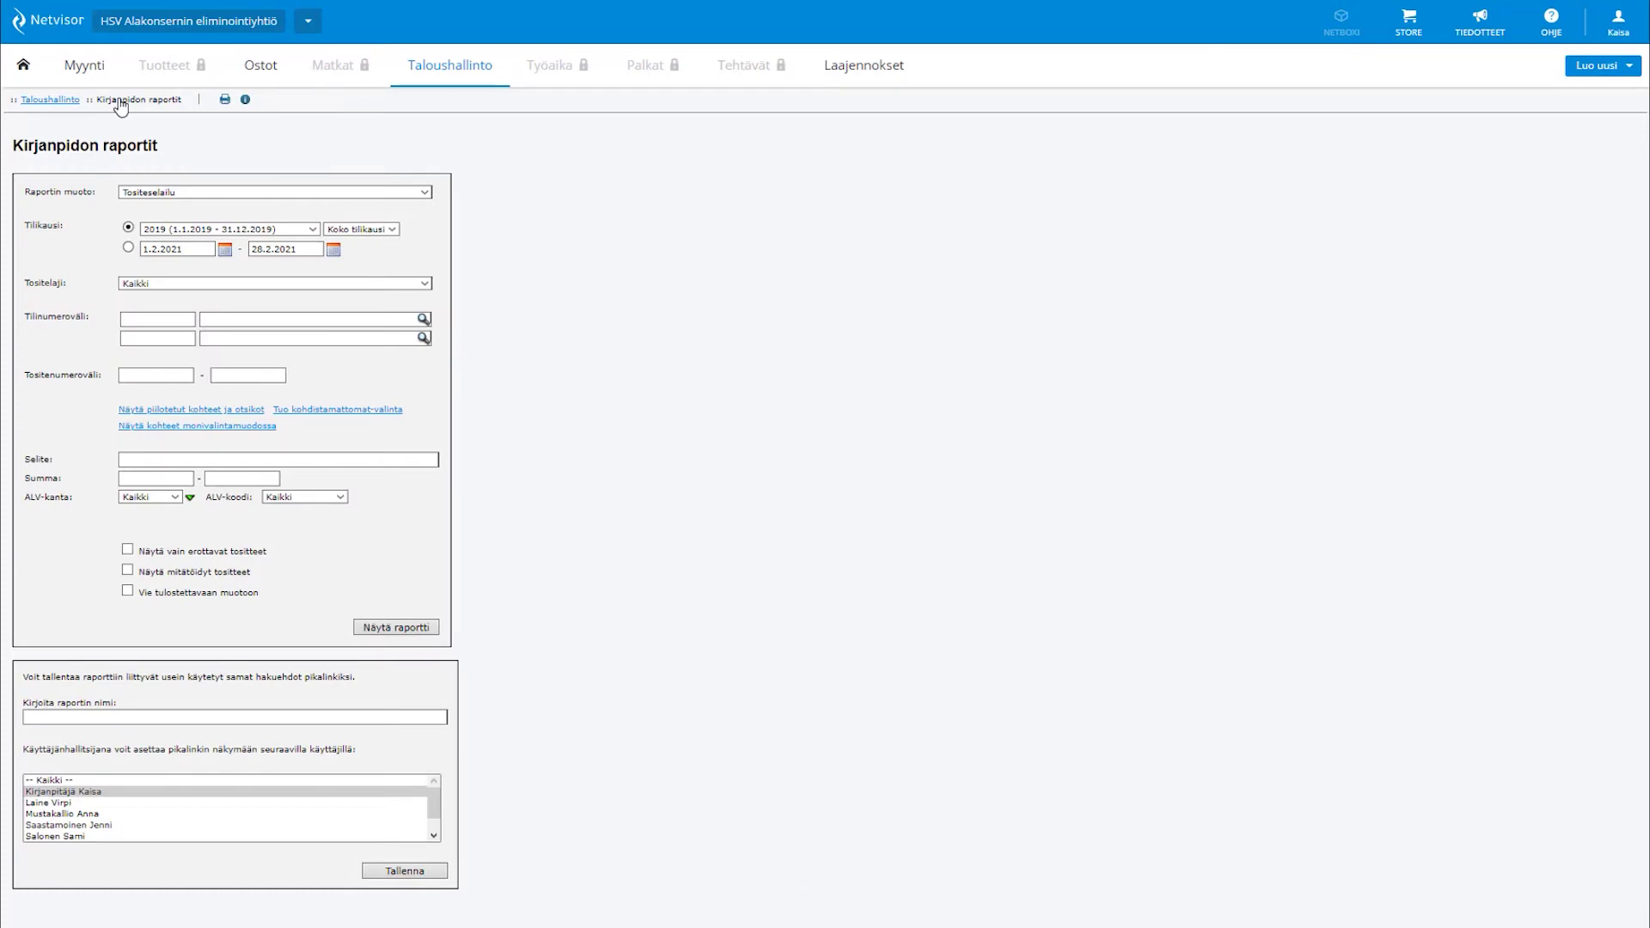
click(157, 196)
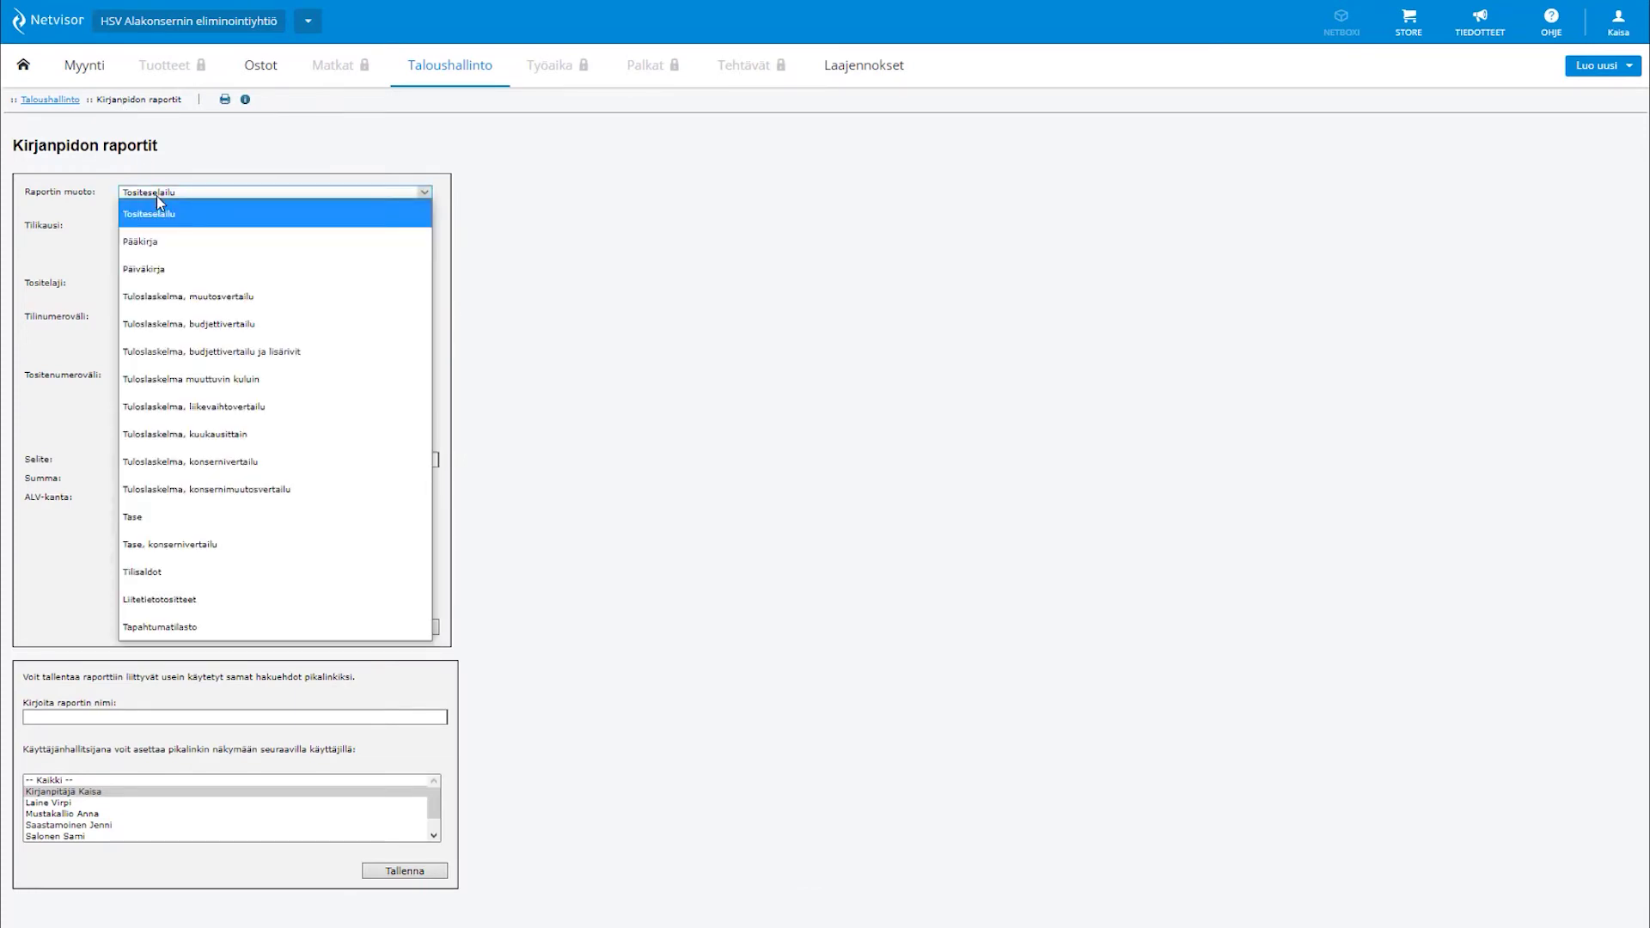
click(159, 550)
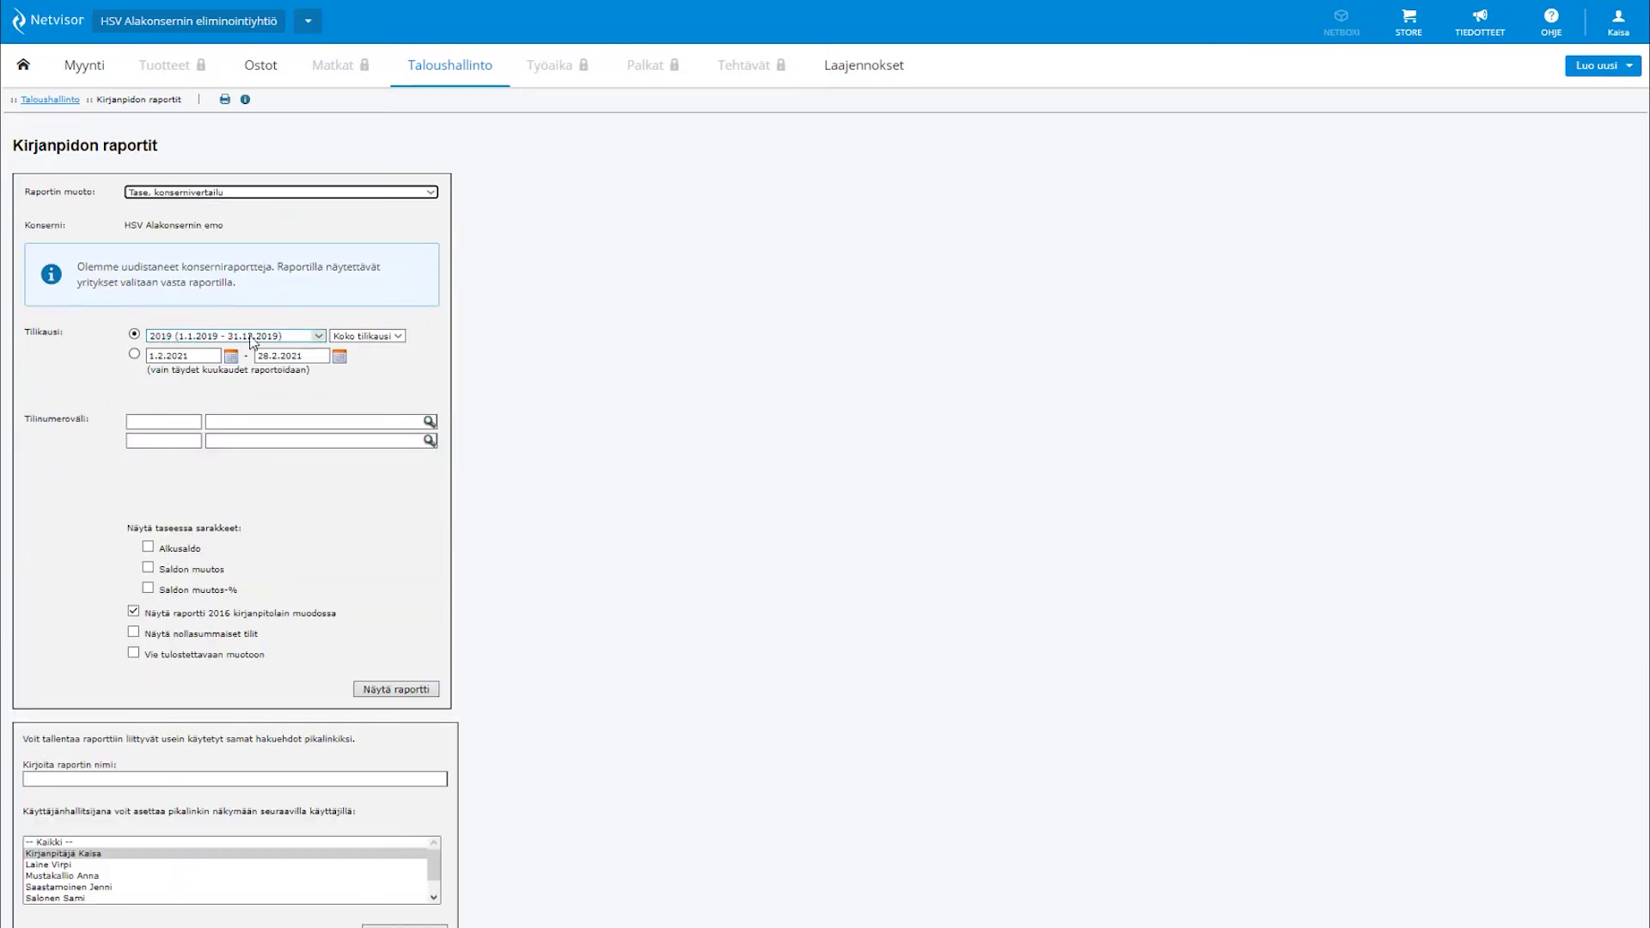
click(386, 690)
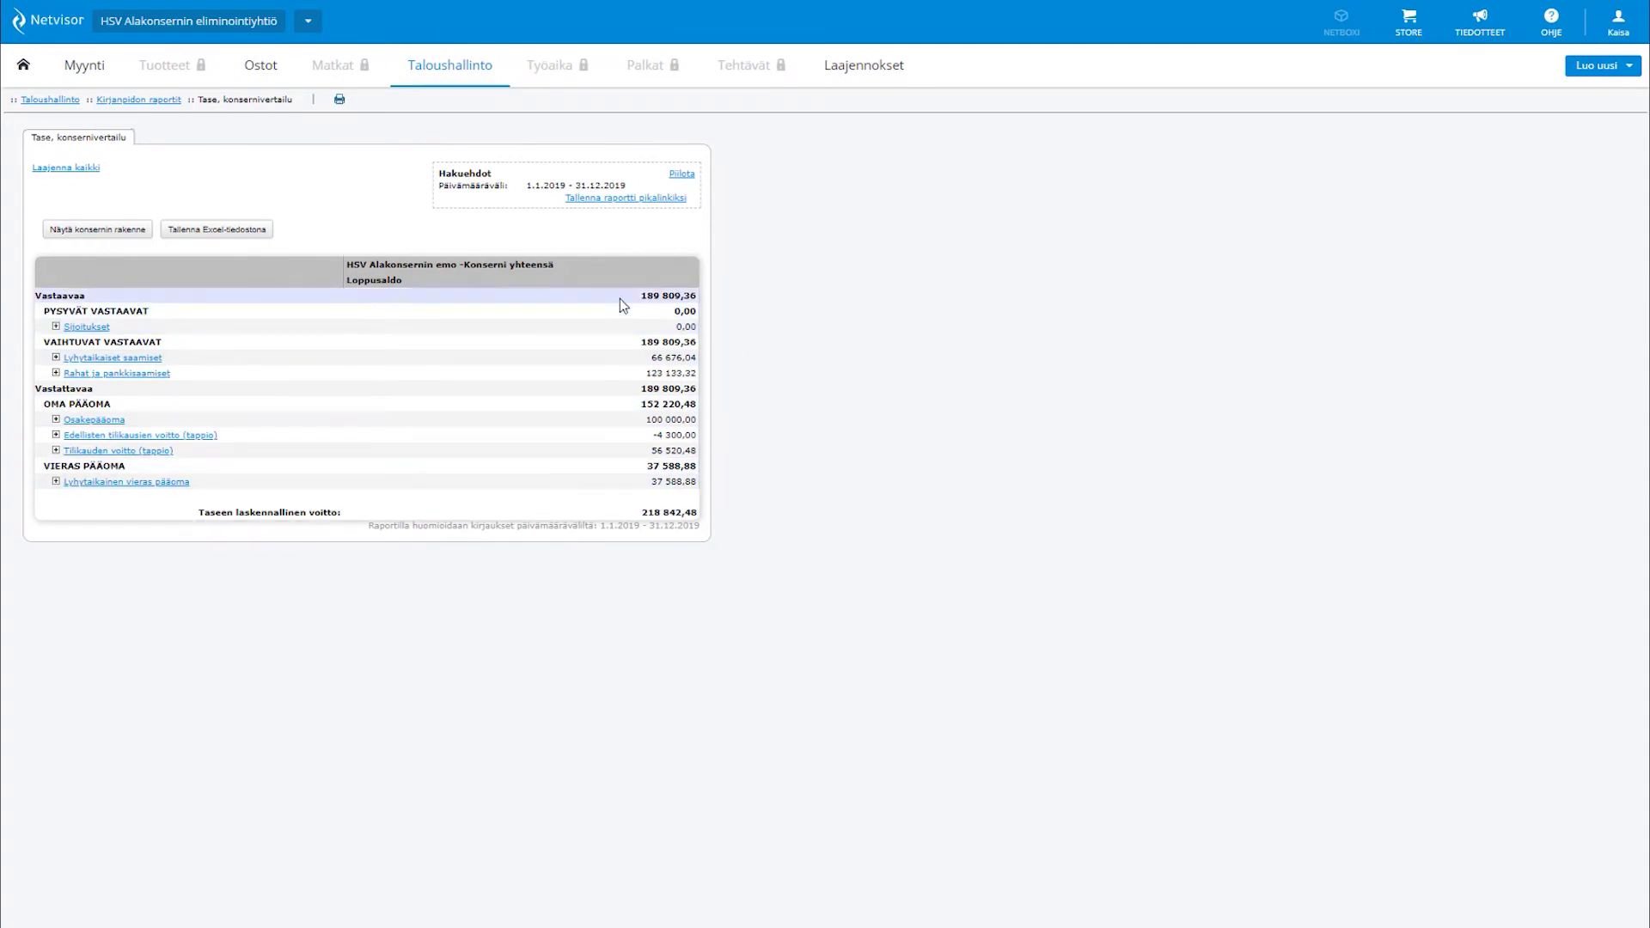
Show the elimination company, HSV Tytär 1, HSV Alakonsernin Tytär 1 and HSV Alakonsernin Tytär 2 in the balance sheet through the group structure.
click(82, 232)
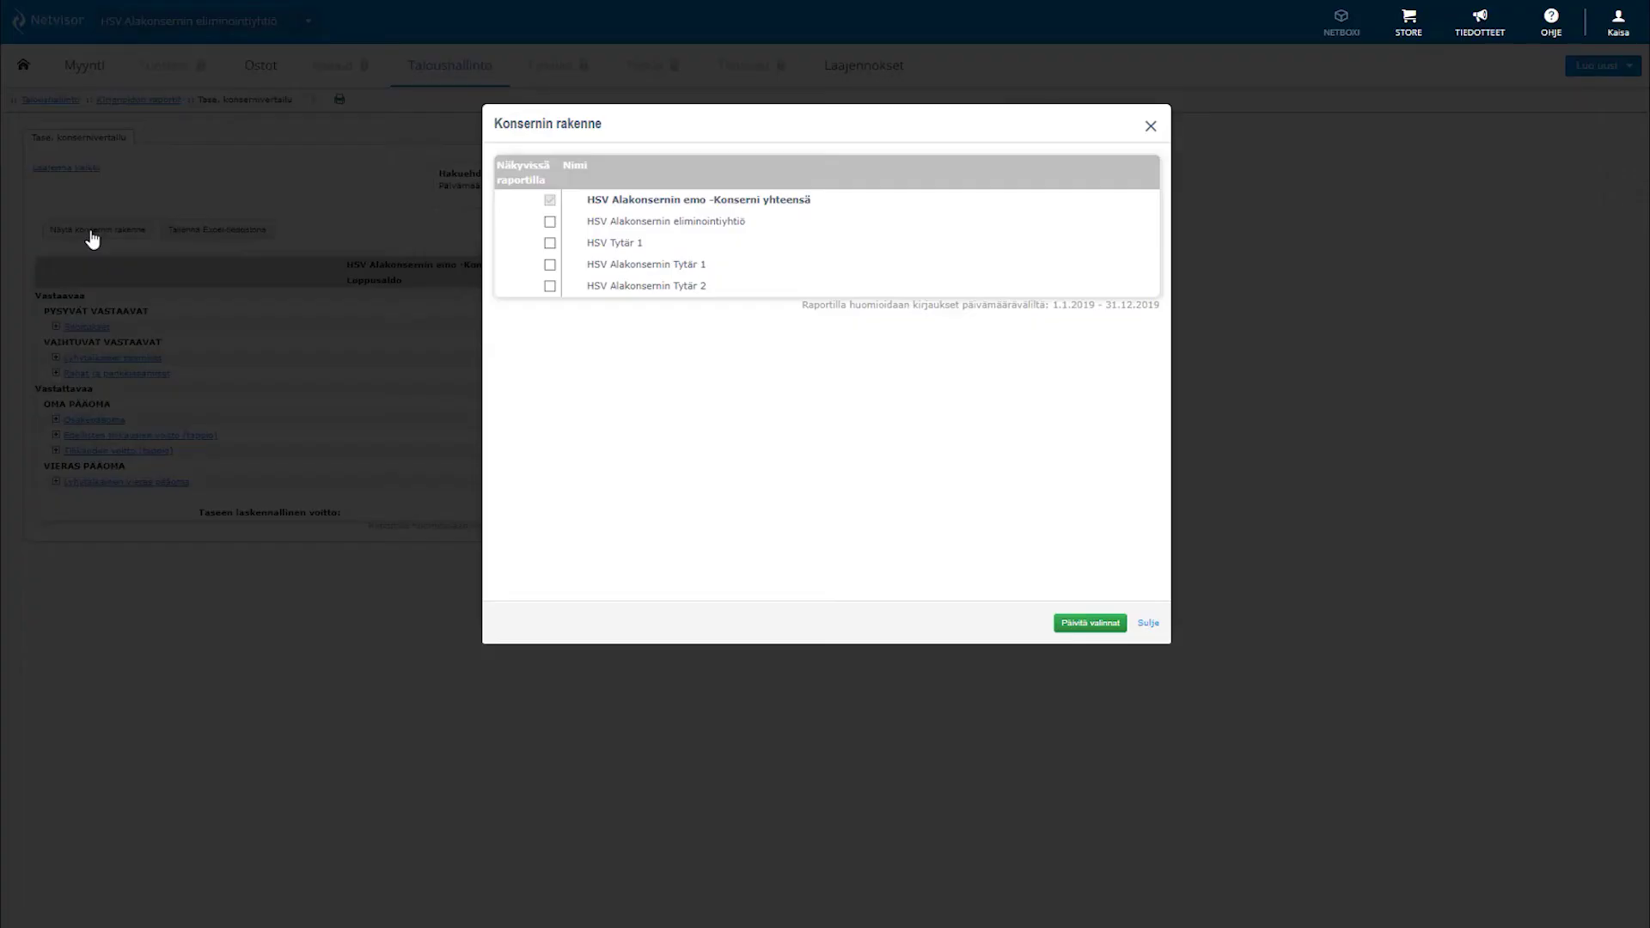
click(549, 220)
click(551, 241)
click(550, 264)
click(551, 285)
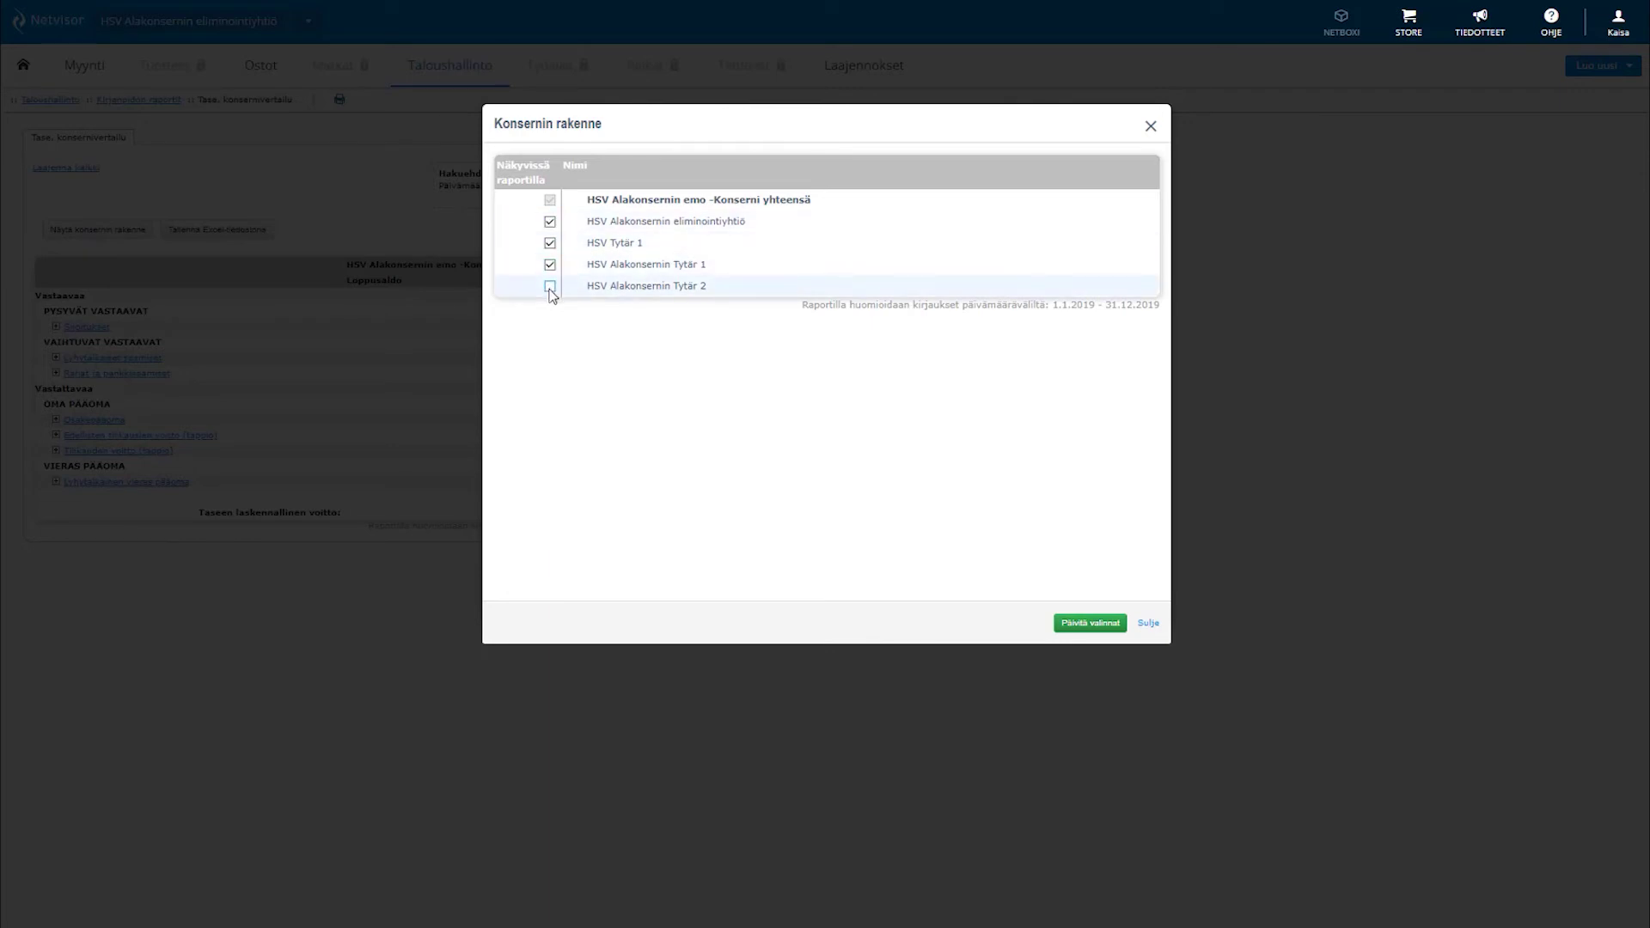
click(1074, 623)
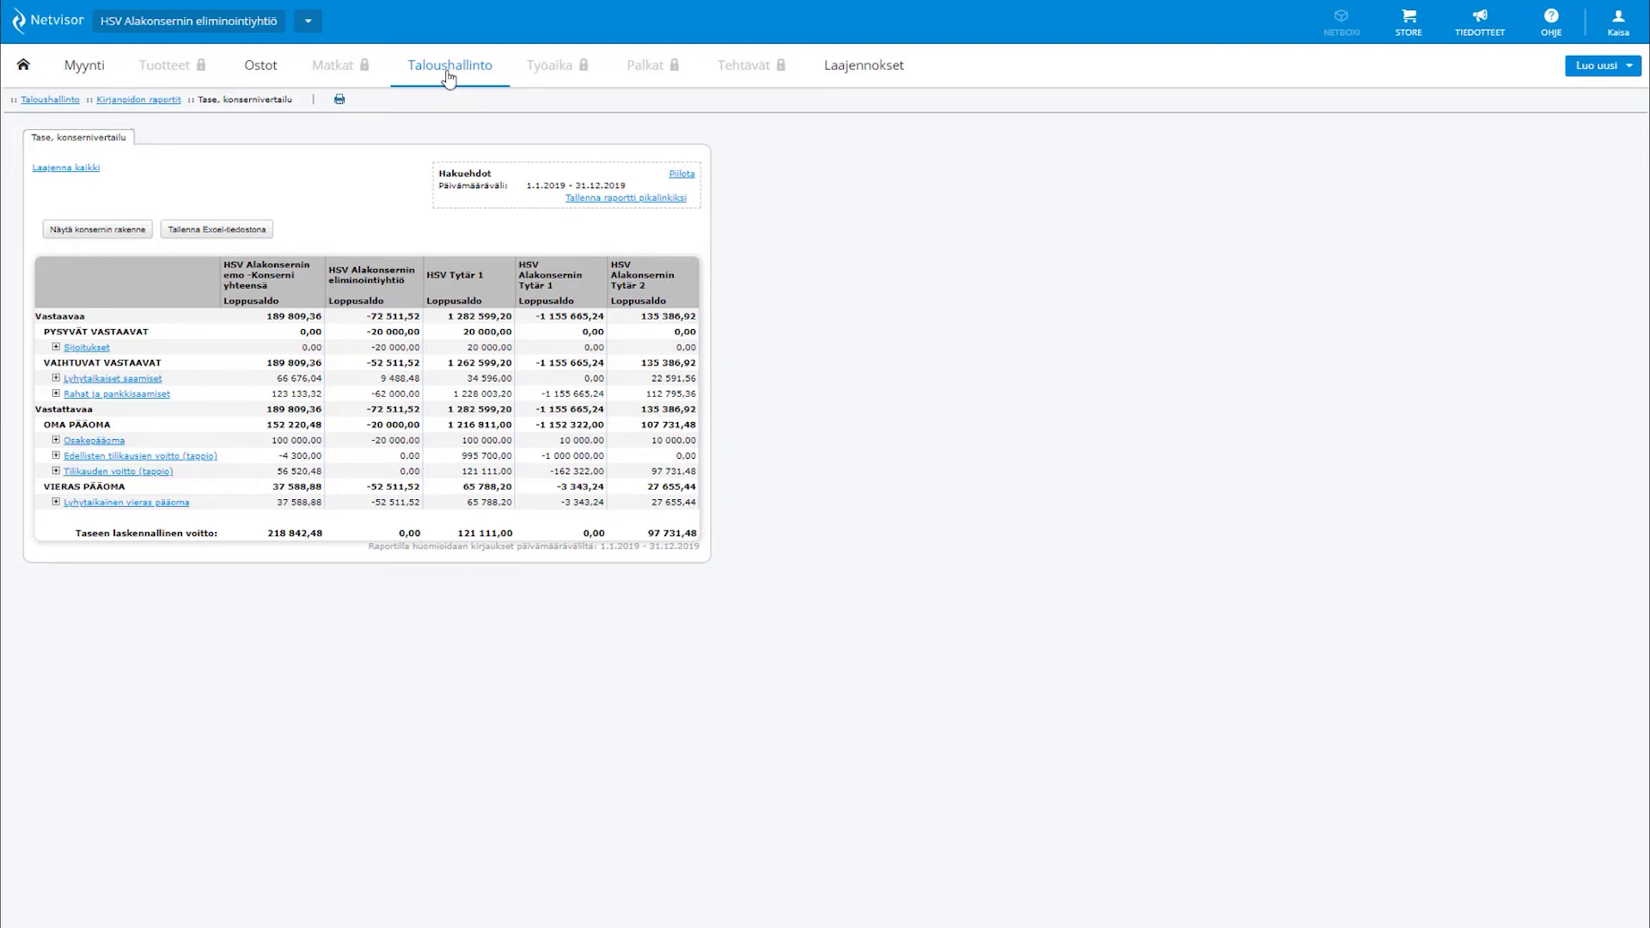
Reopen the accounting reports and review the available report formats without choosing one.
mouse_move(451, 76)
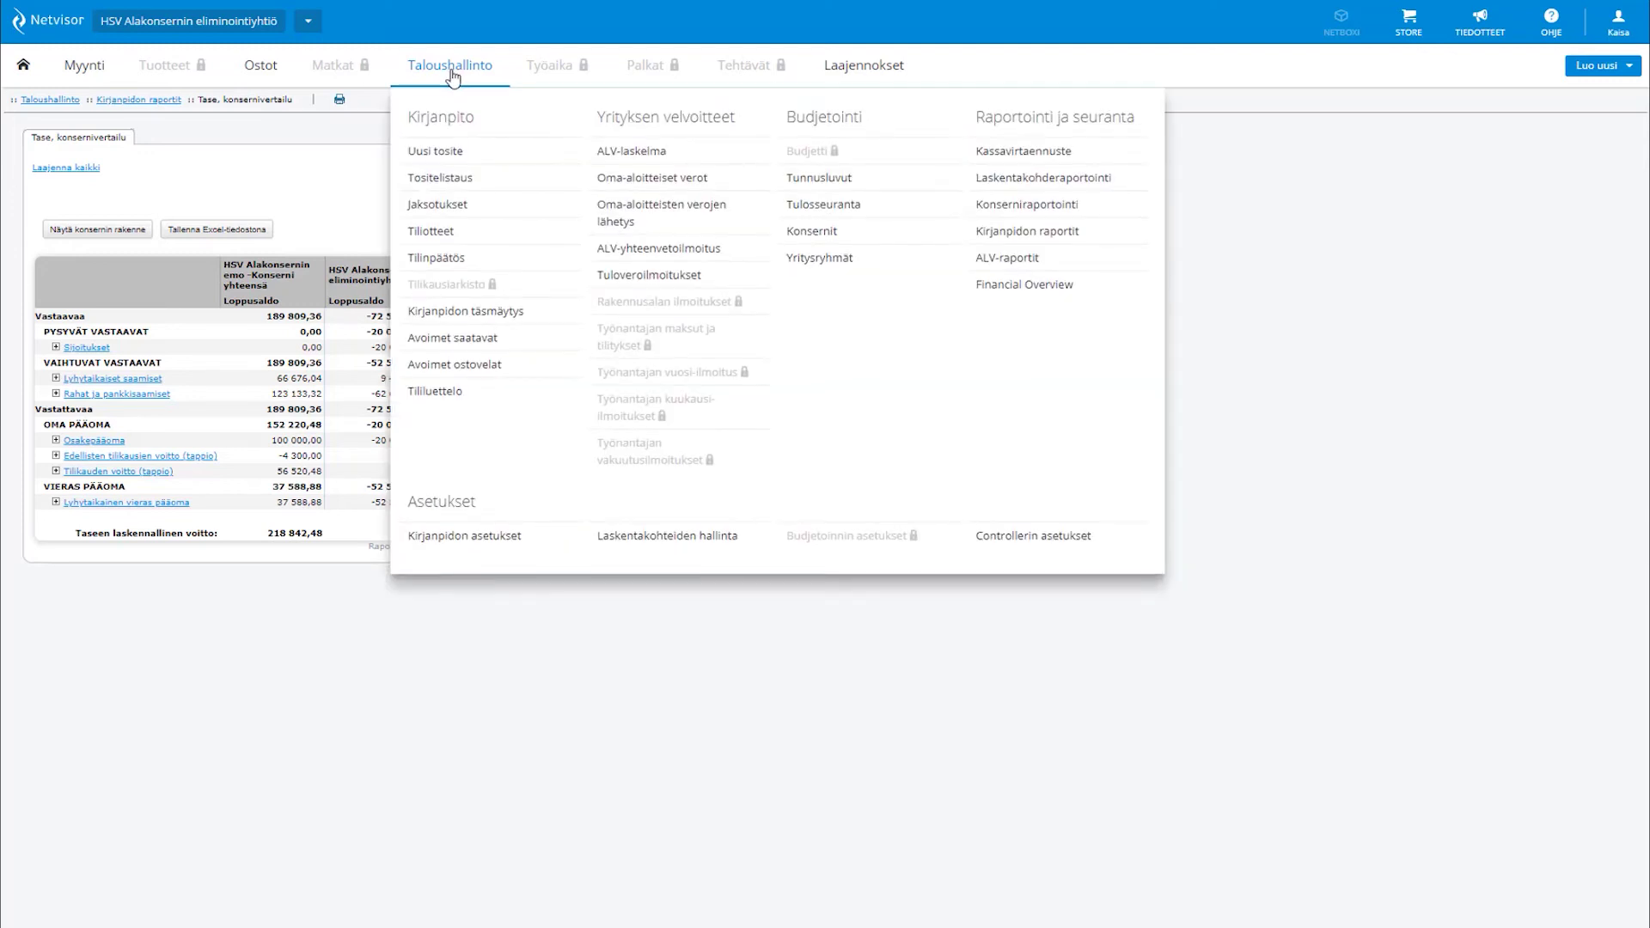
click(1030, 244)
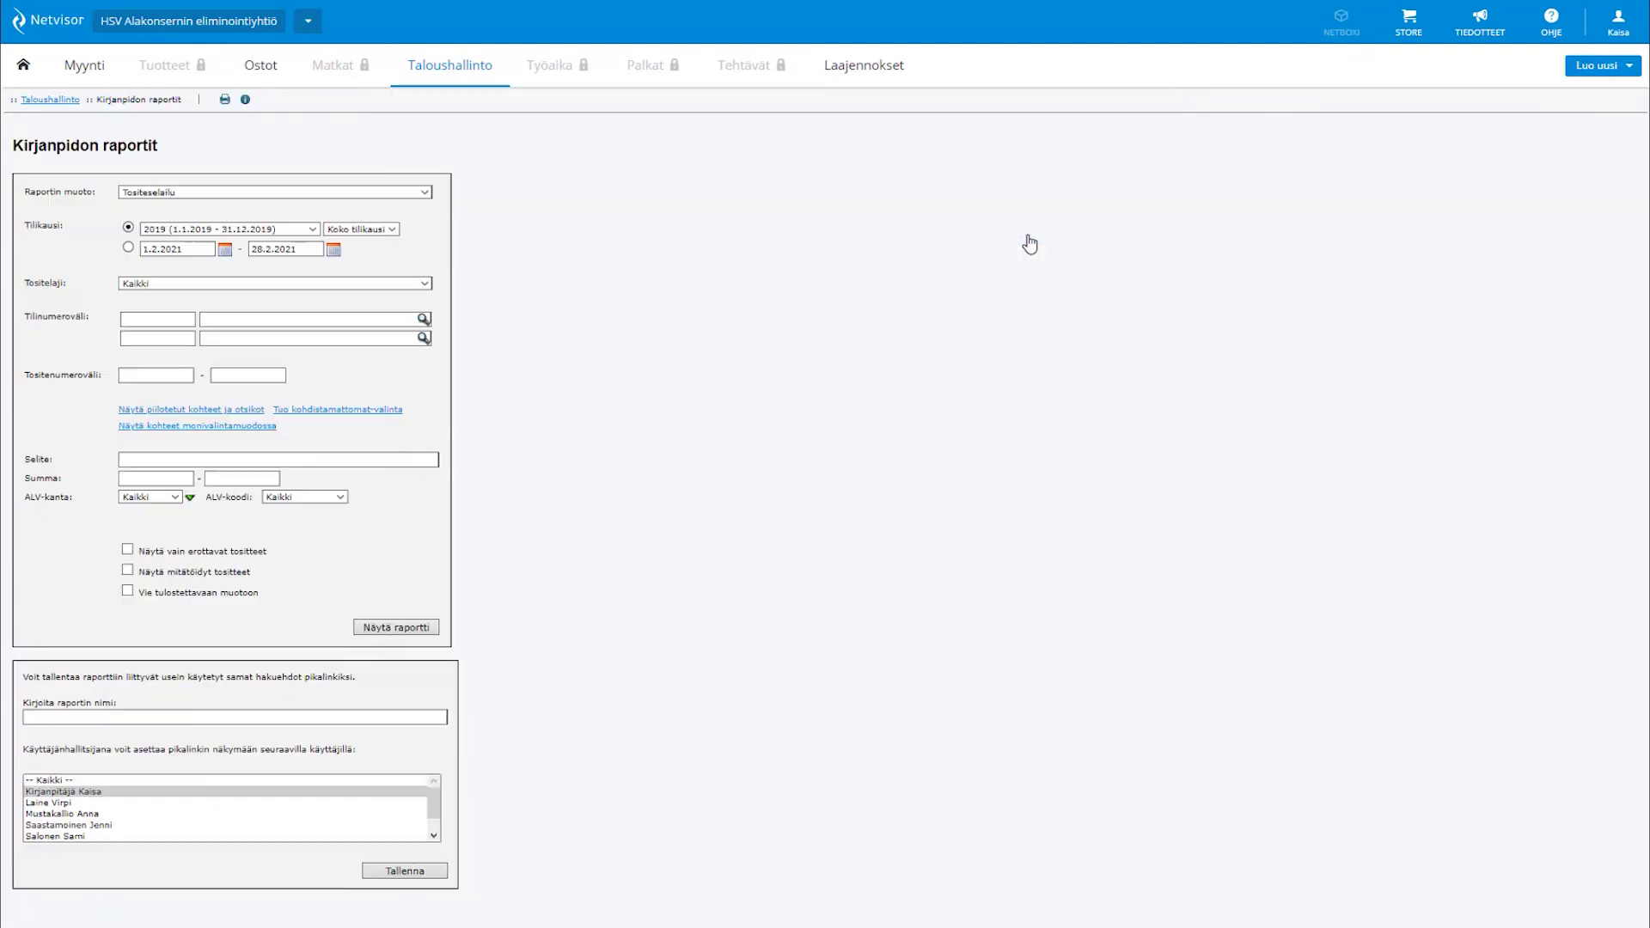
click(271, 194)
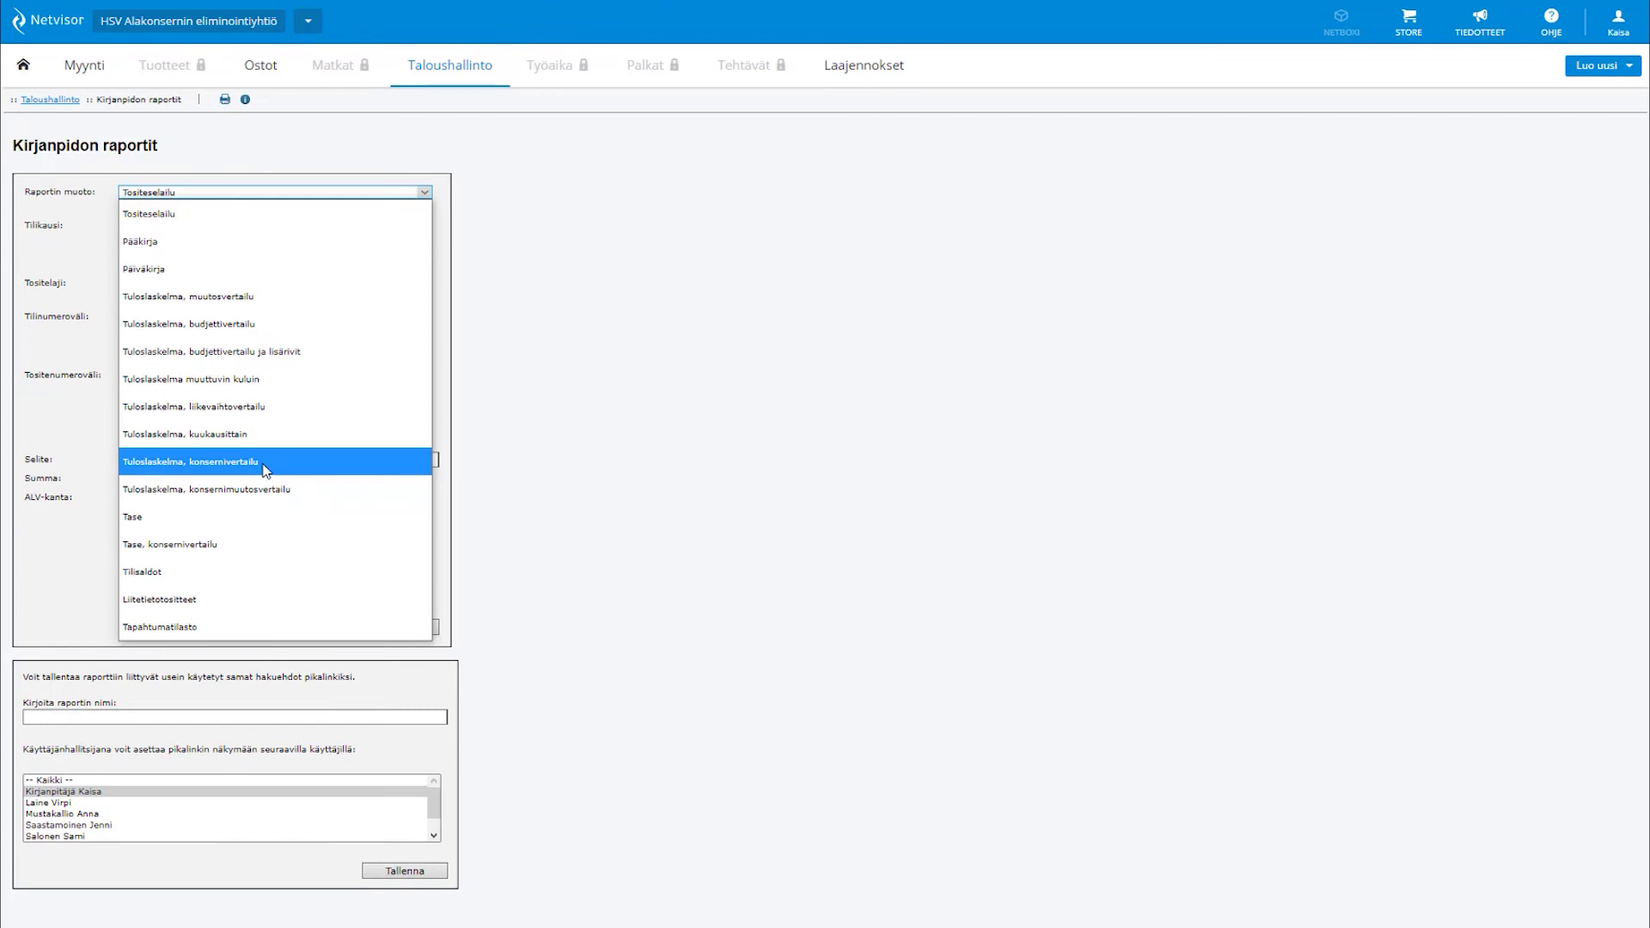
mouse_move(204, 30)
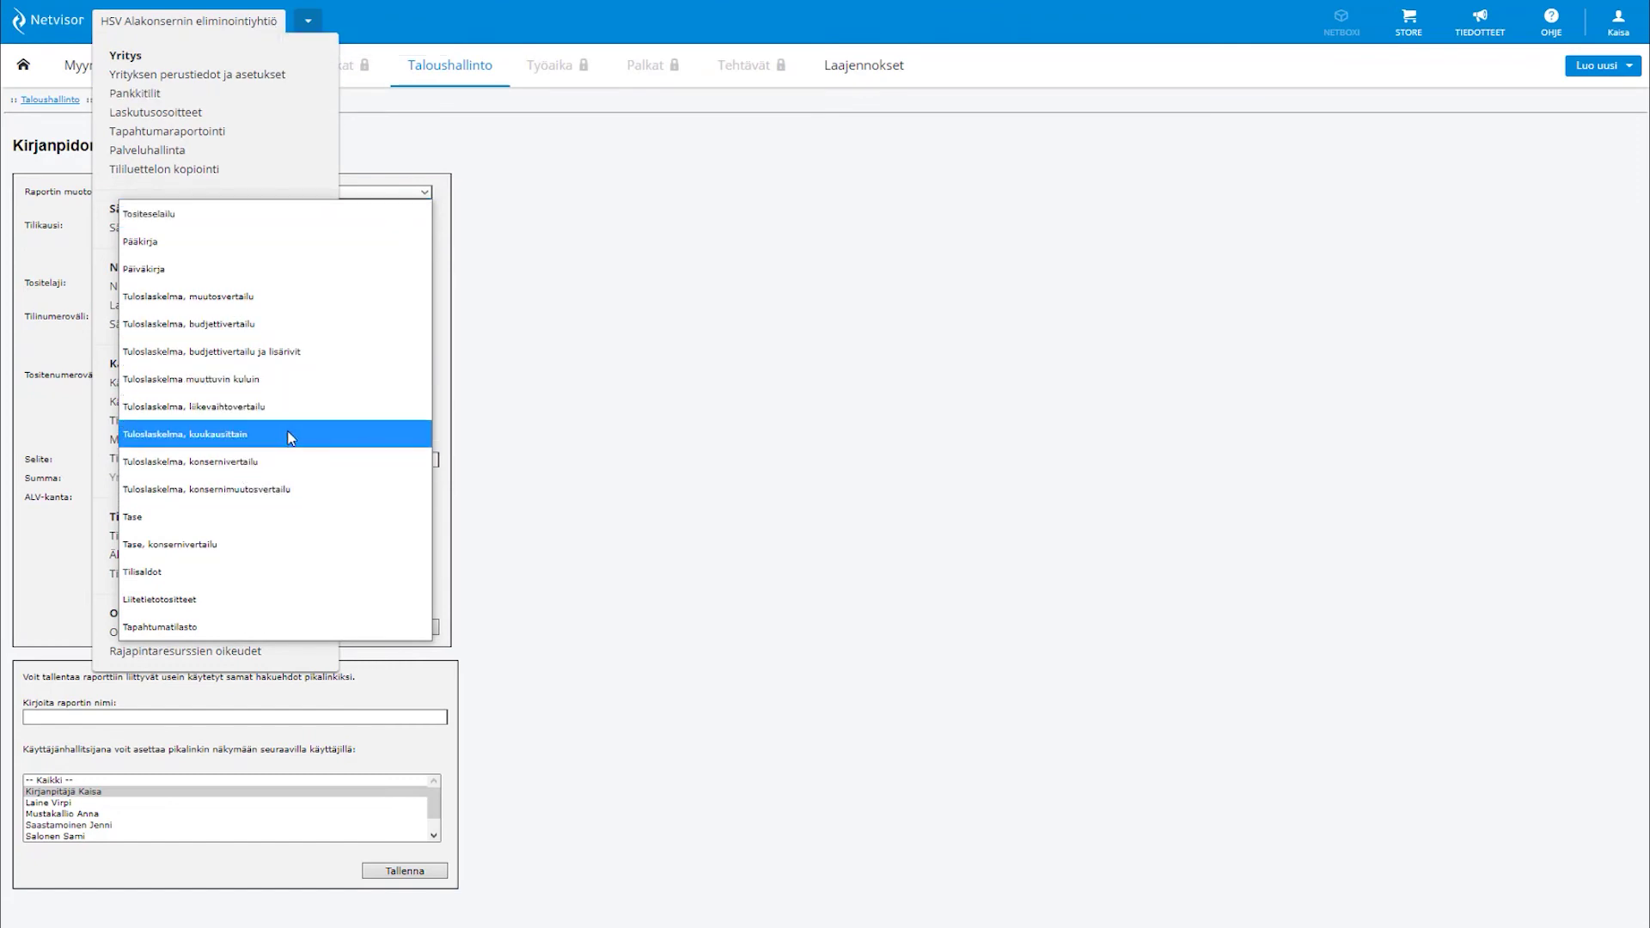
click(597, 239)
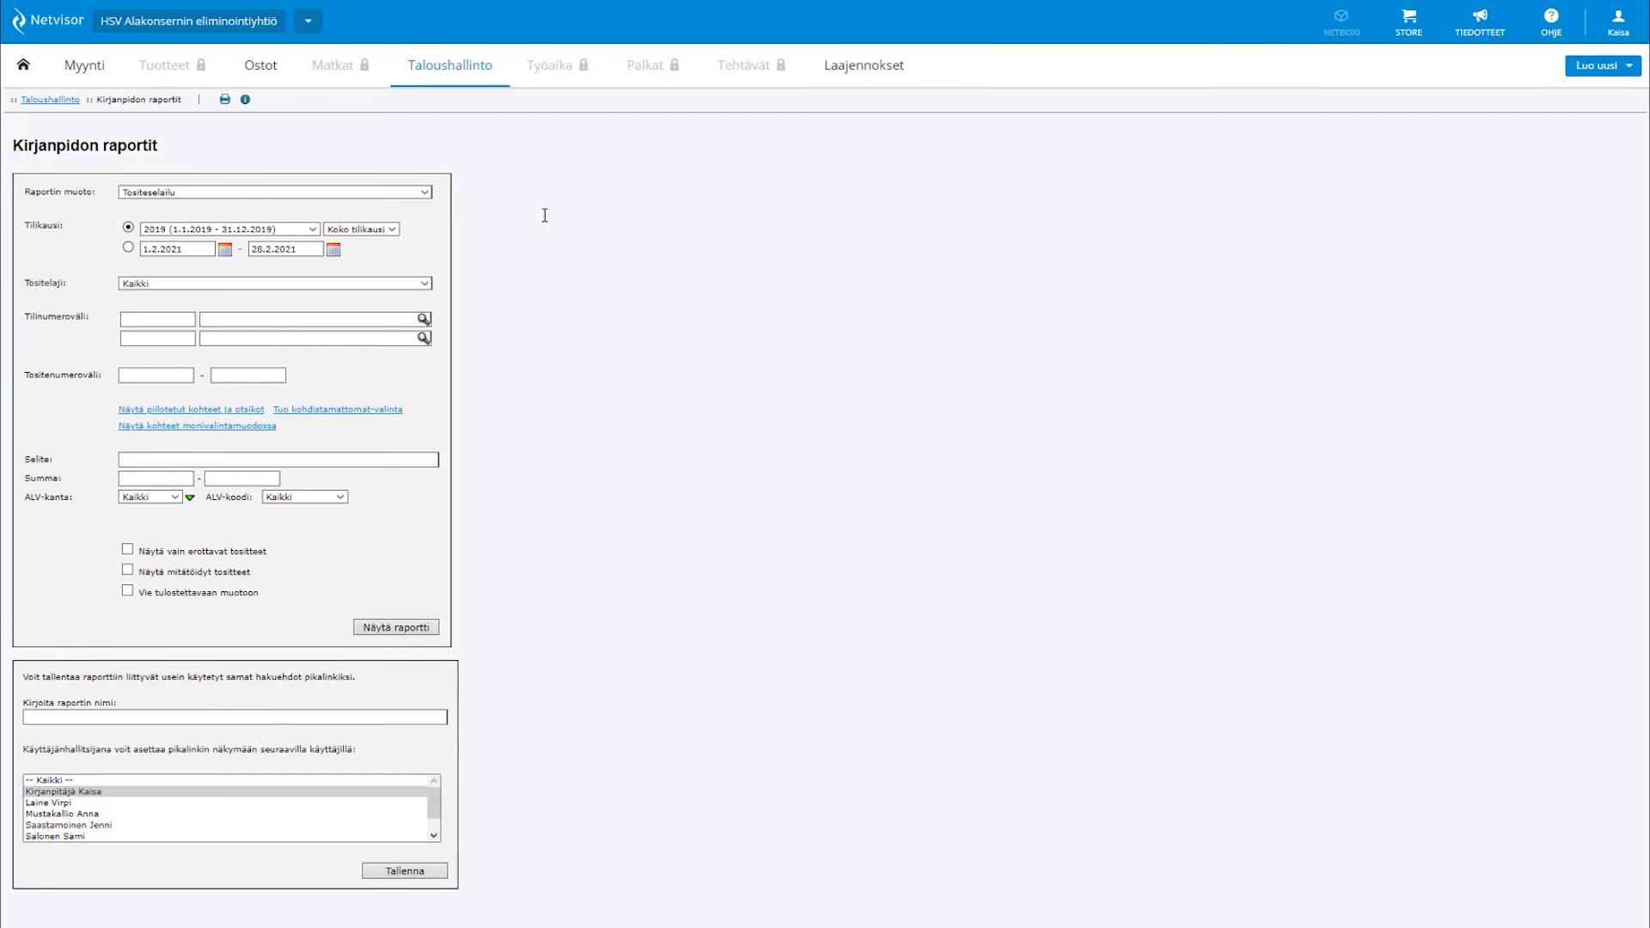
Open the group reporting for HSV Alakonsernin emo and view its Toiminnan kehitys, Pääomarakenne and Kassavirta reports.
mouse_move(461, 74)
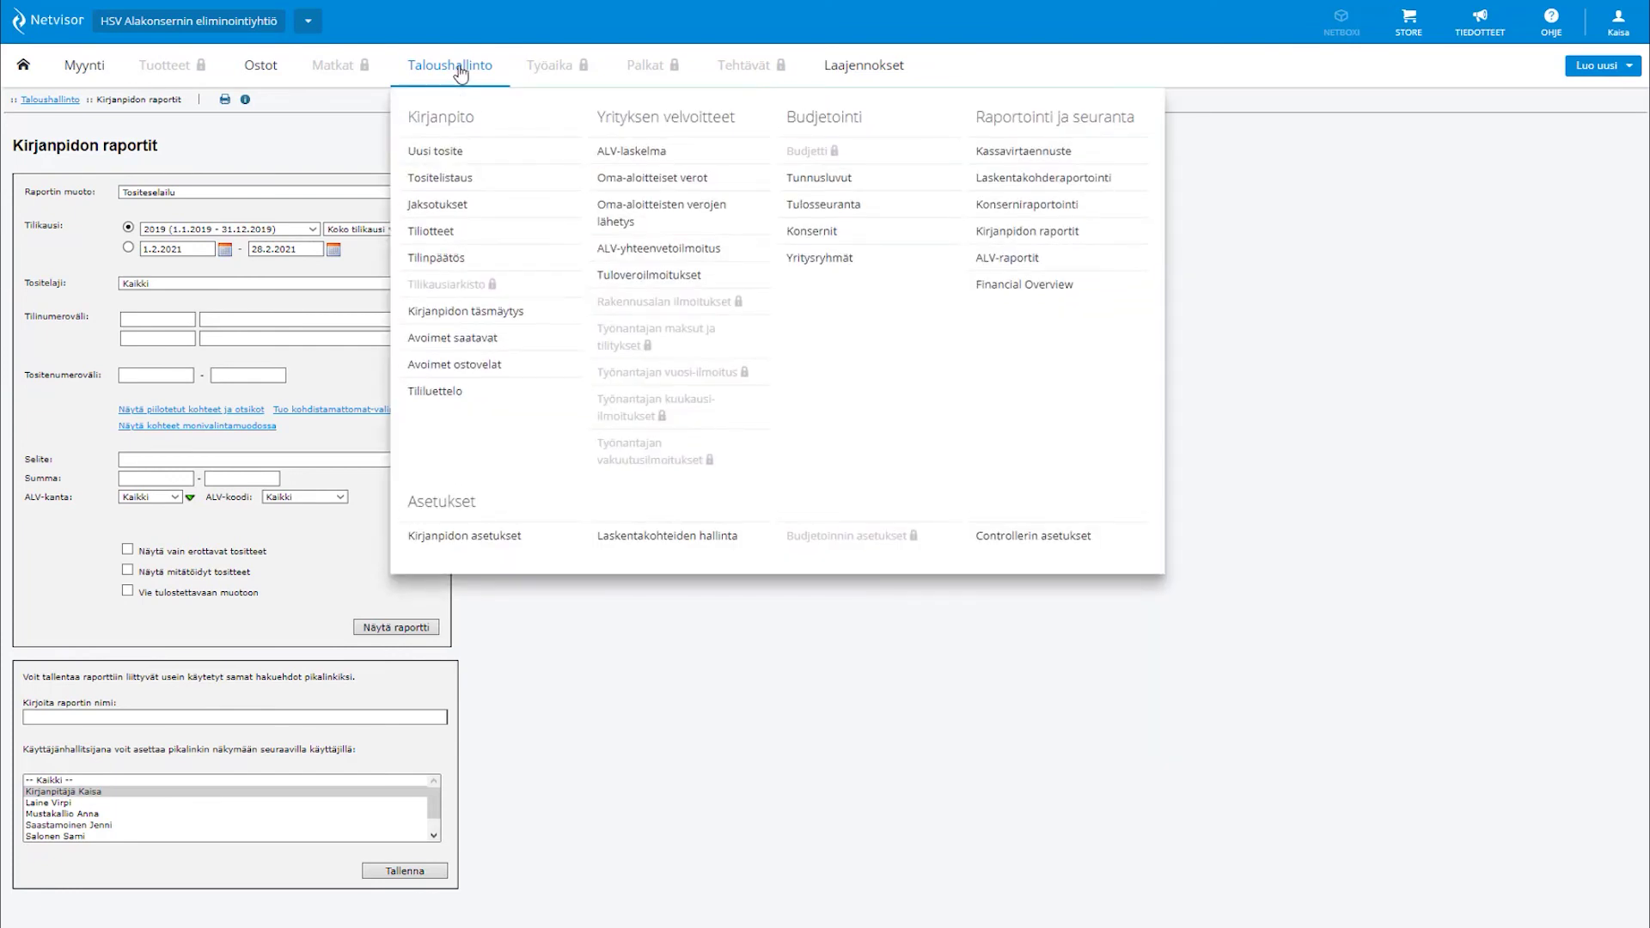
click(1036, 207)
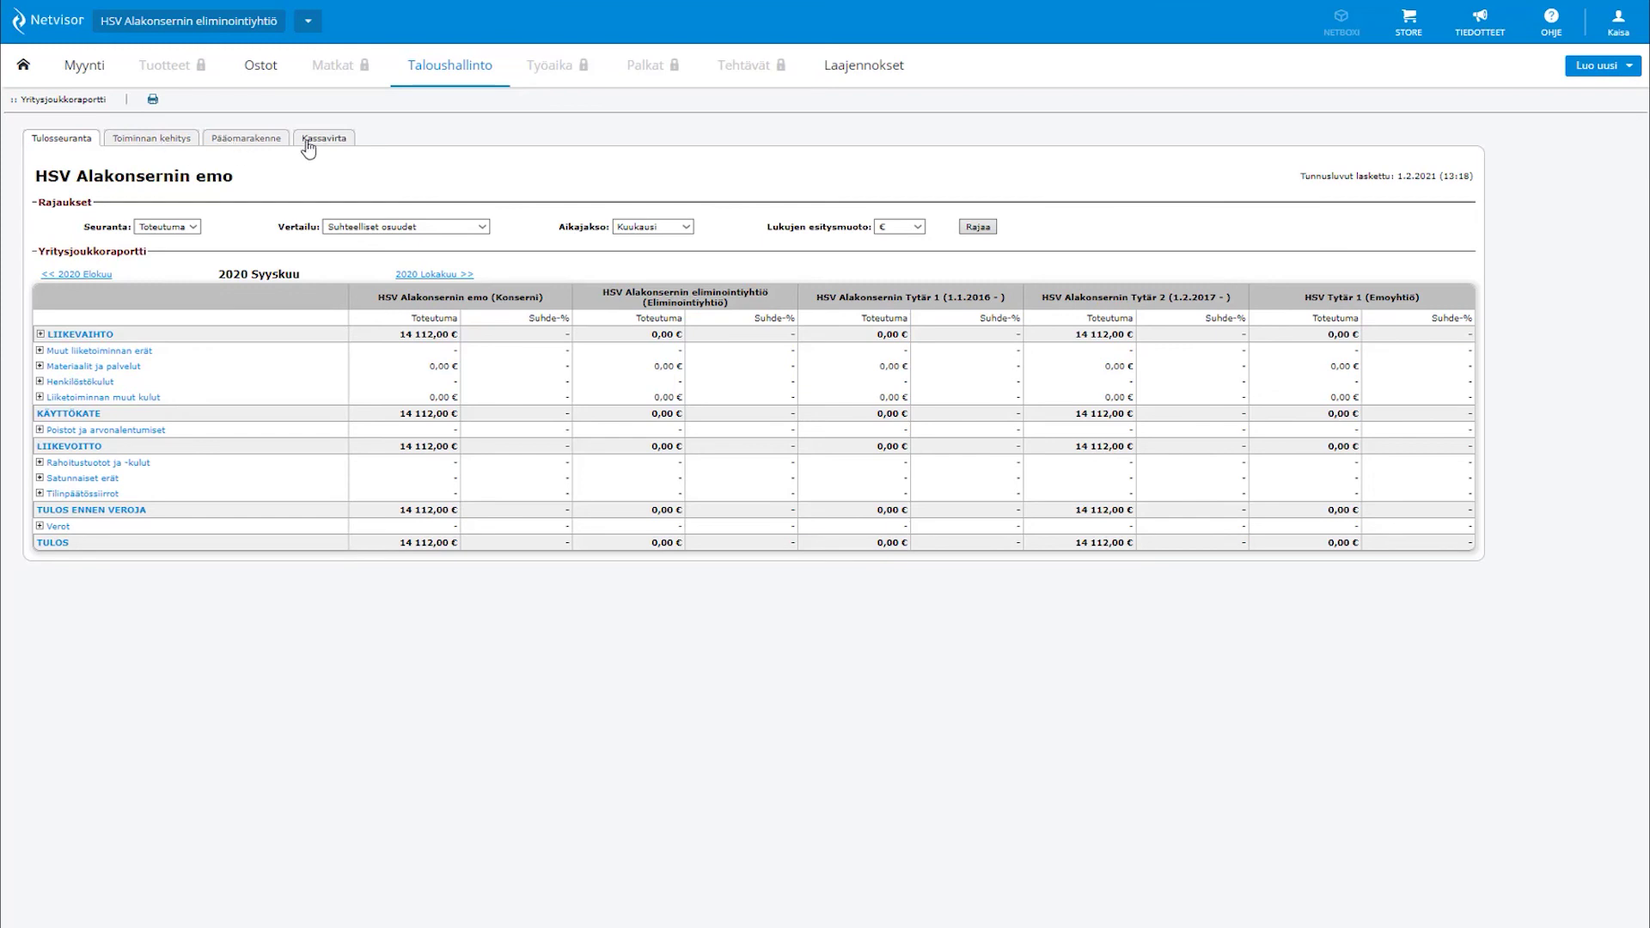
click(141, 142)
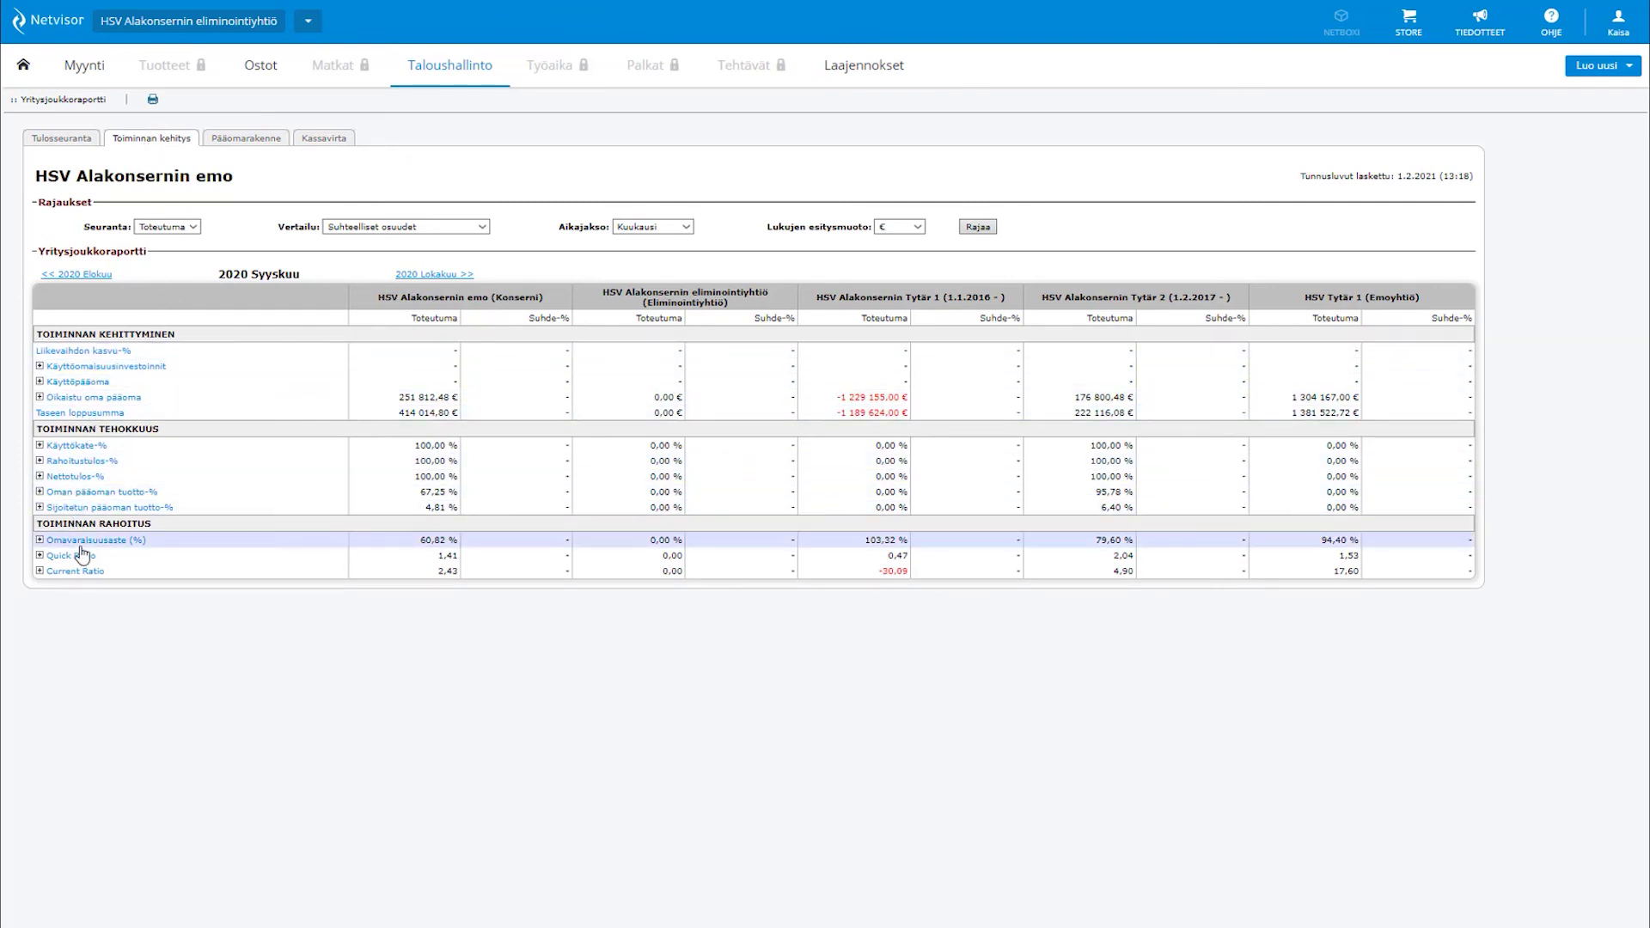
click(230, 148)
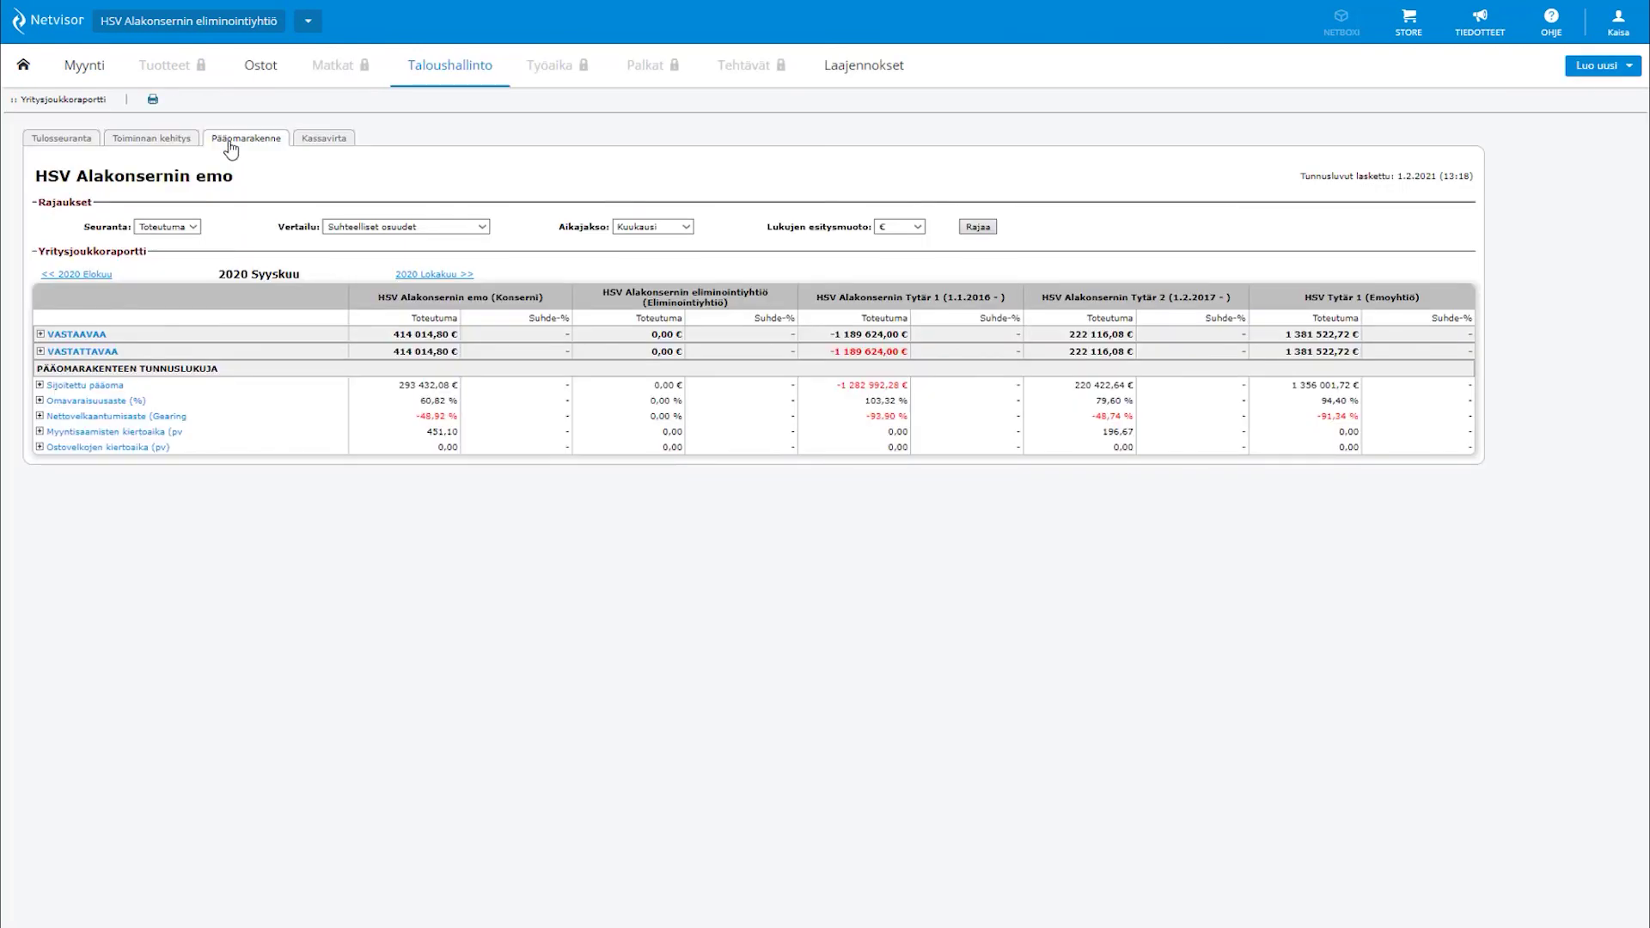
click(323, 145)
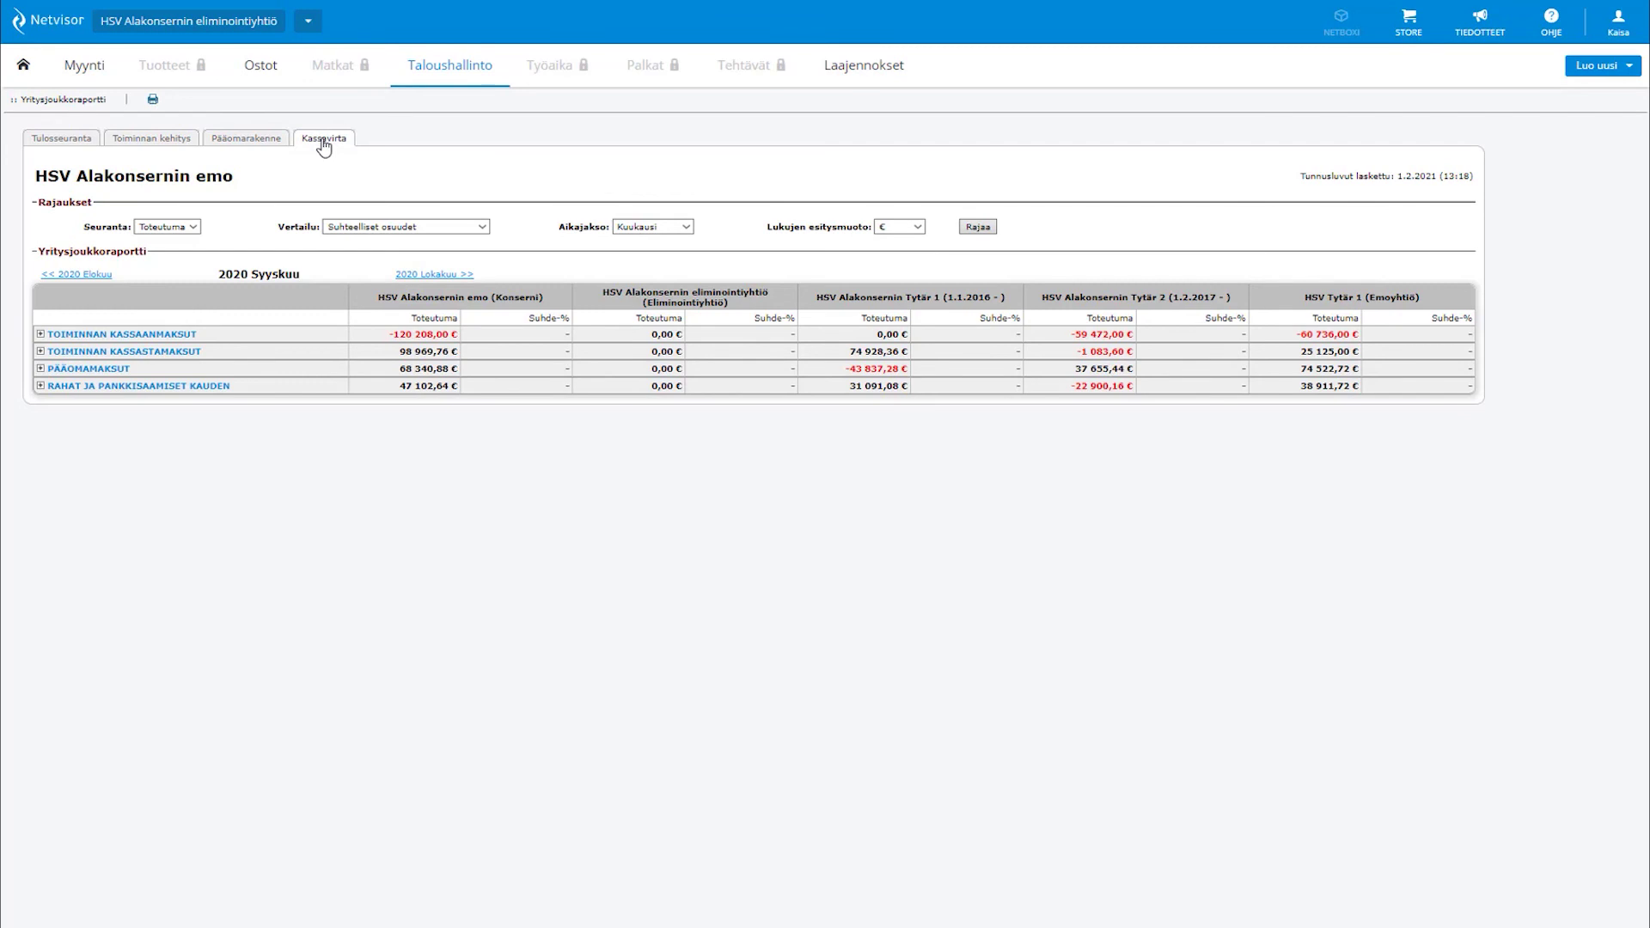
Expand TOIMINNAN KASSAANMAKSUT in the HSV Alakonsernin emo cash flow report to view its component rows.
click(40, 335)
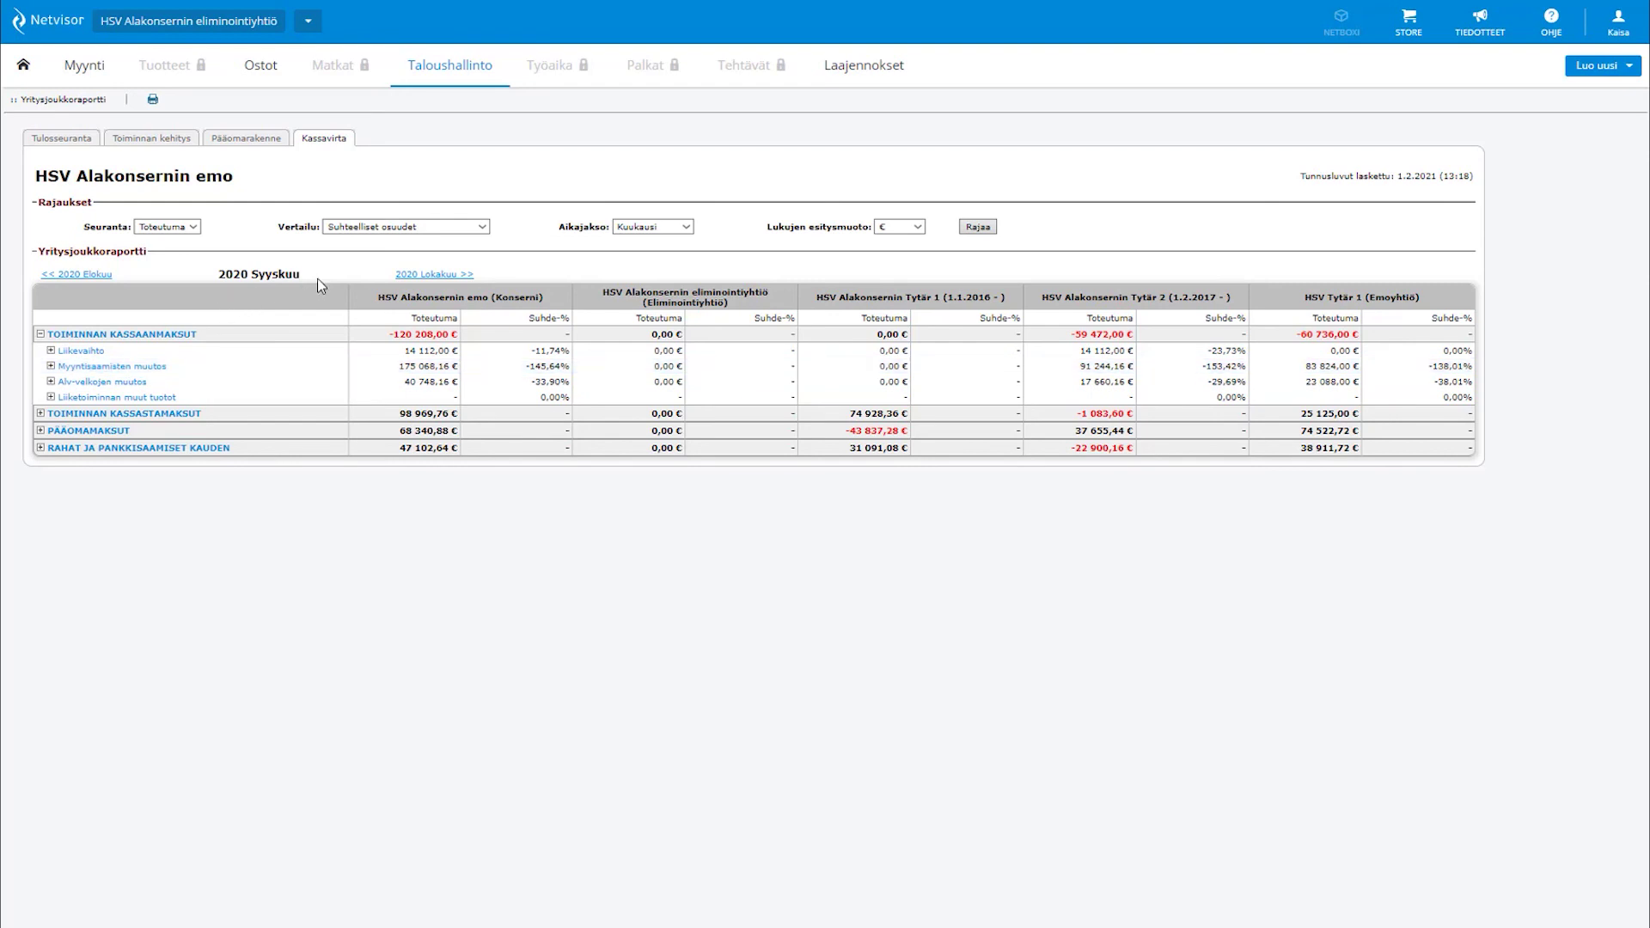
Open the group management of HSV Alakonsernin emo and find where all key figures are calculated with "Laske kaikki tunnusluvut".
mouse_move(464, 79)
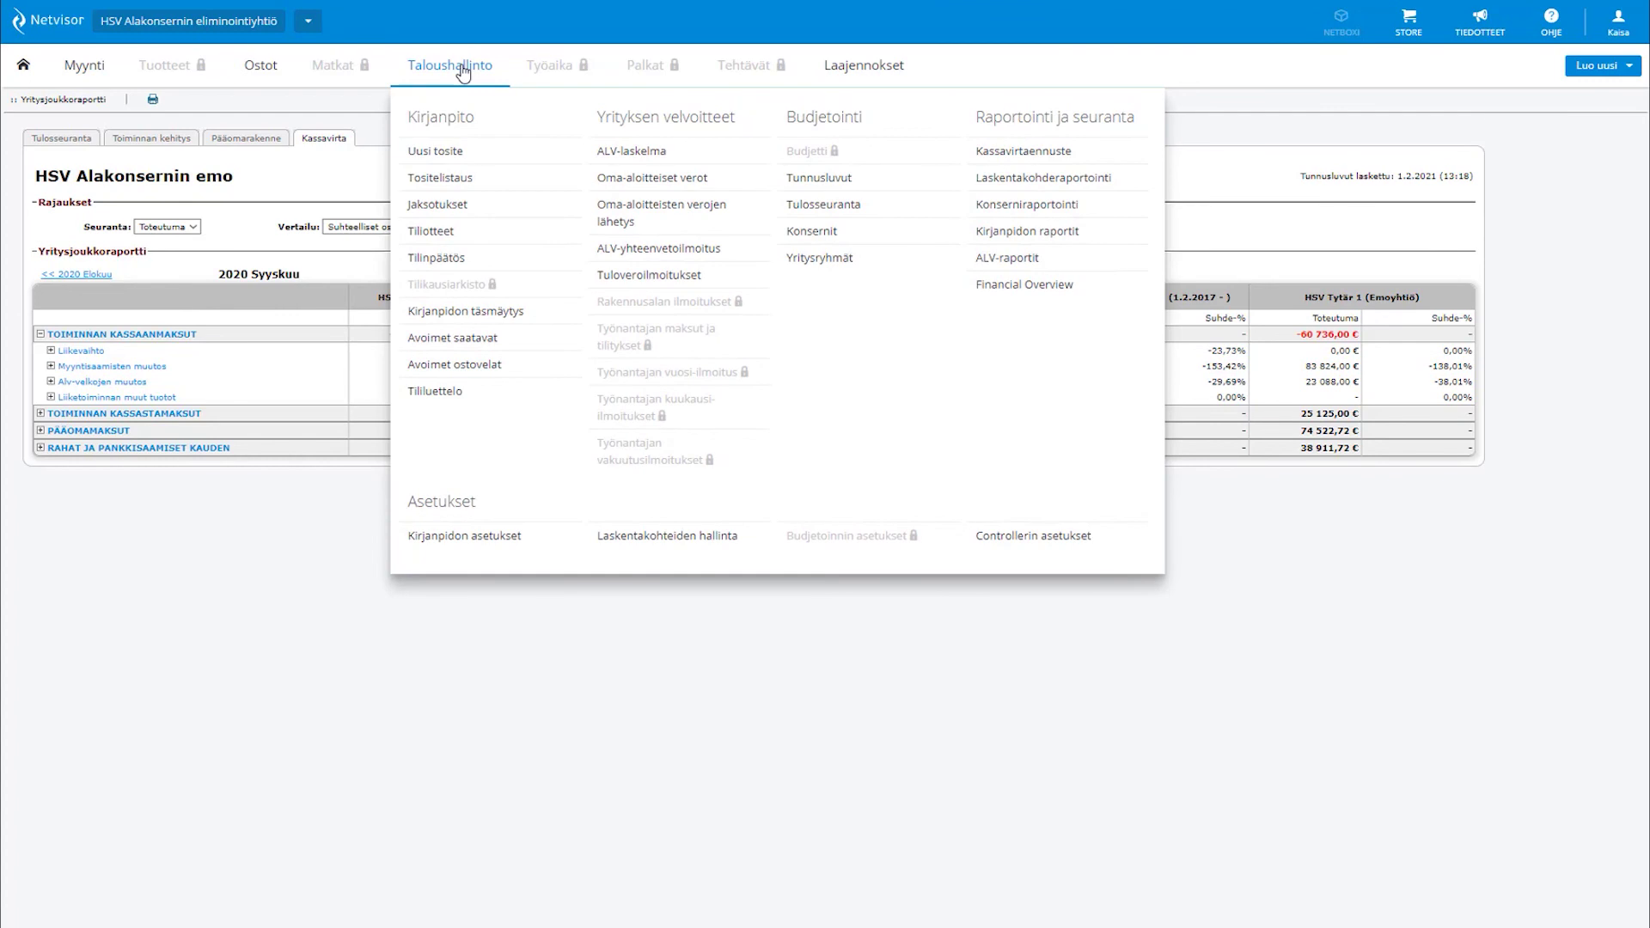
click(809, 241)
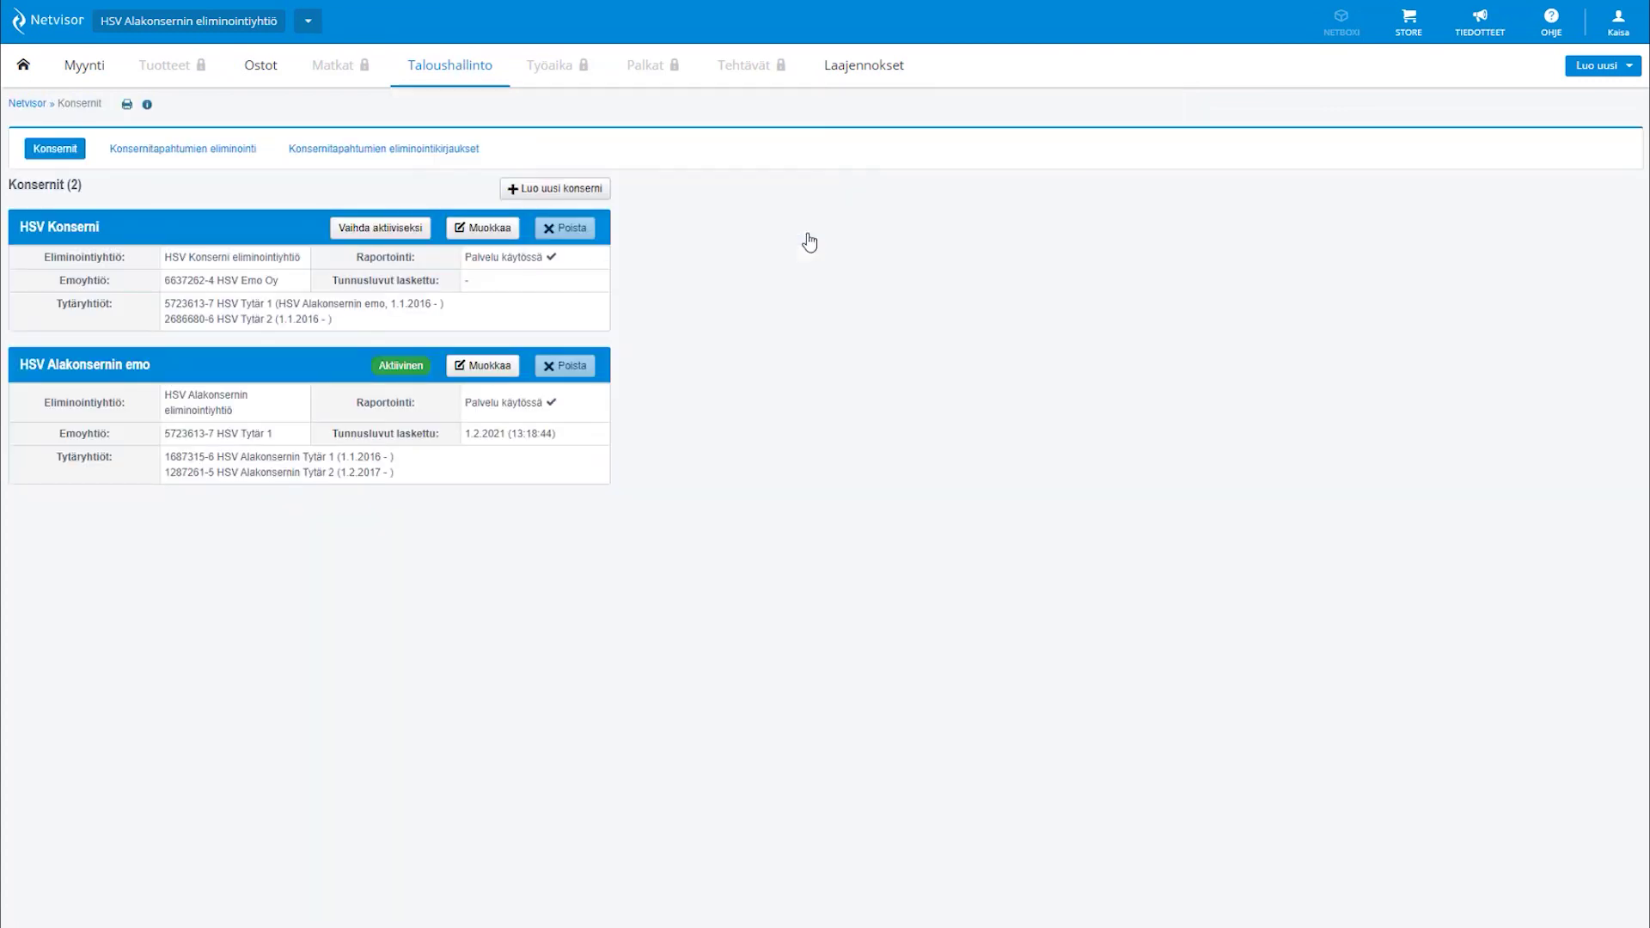
click(478, 369)
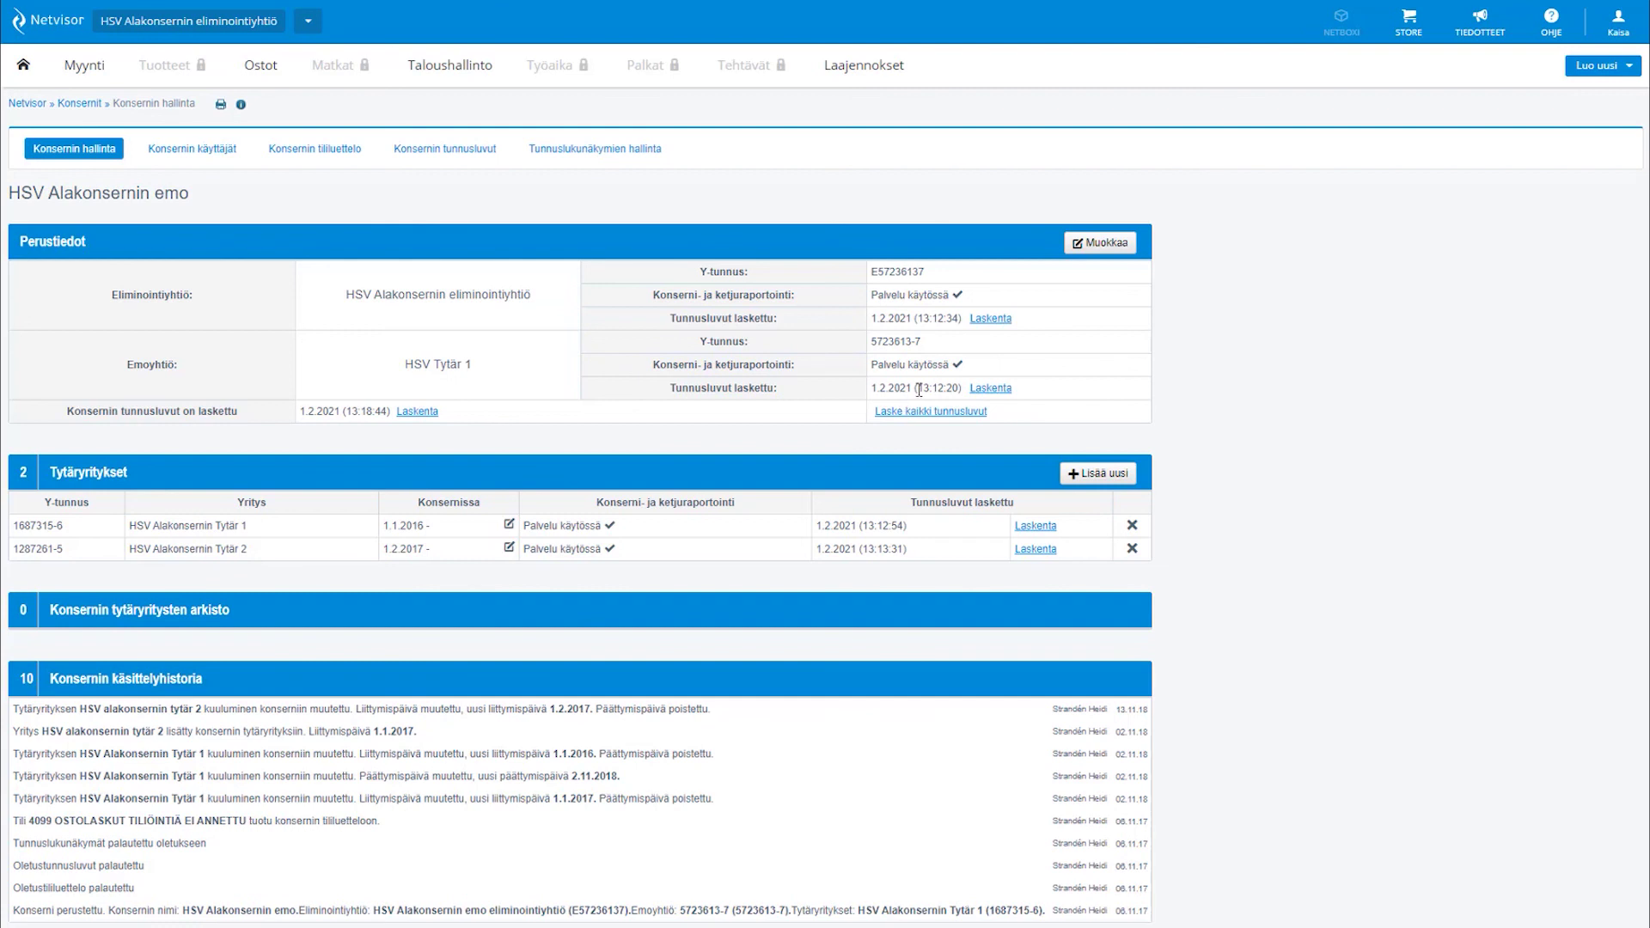
click(928, 417)
Return to the group reporting view of HSV Alakonsernin emo.
click(440, 66)
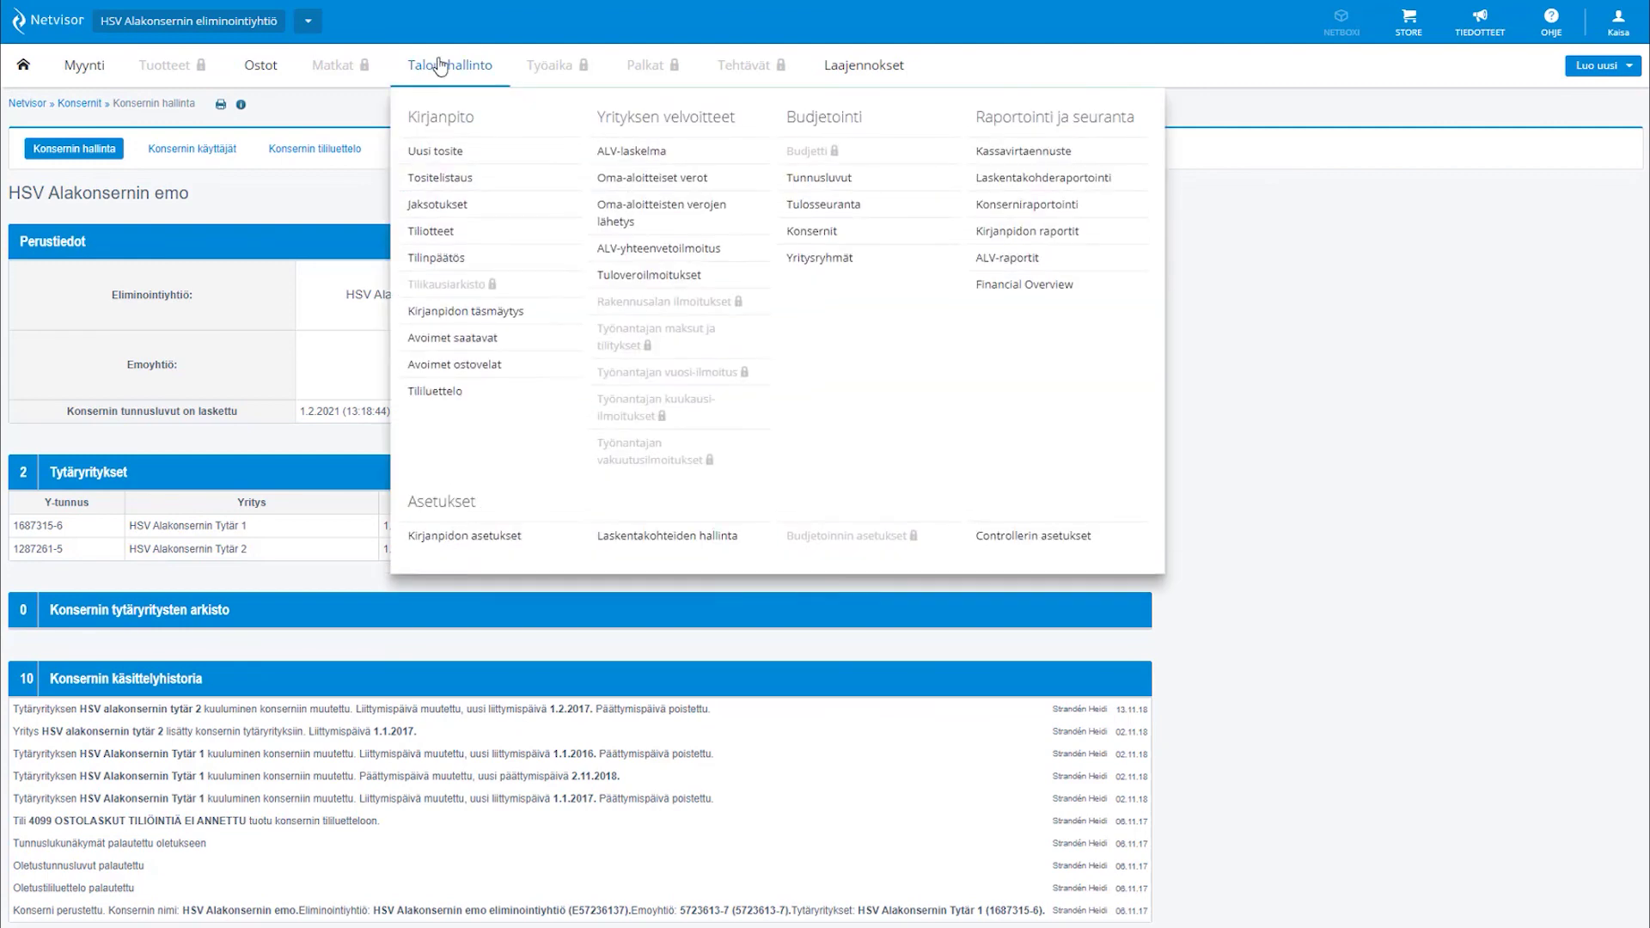
click(1029, 209)
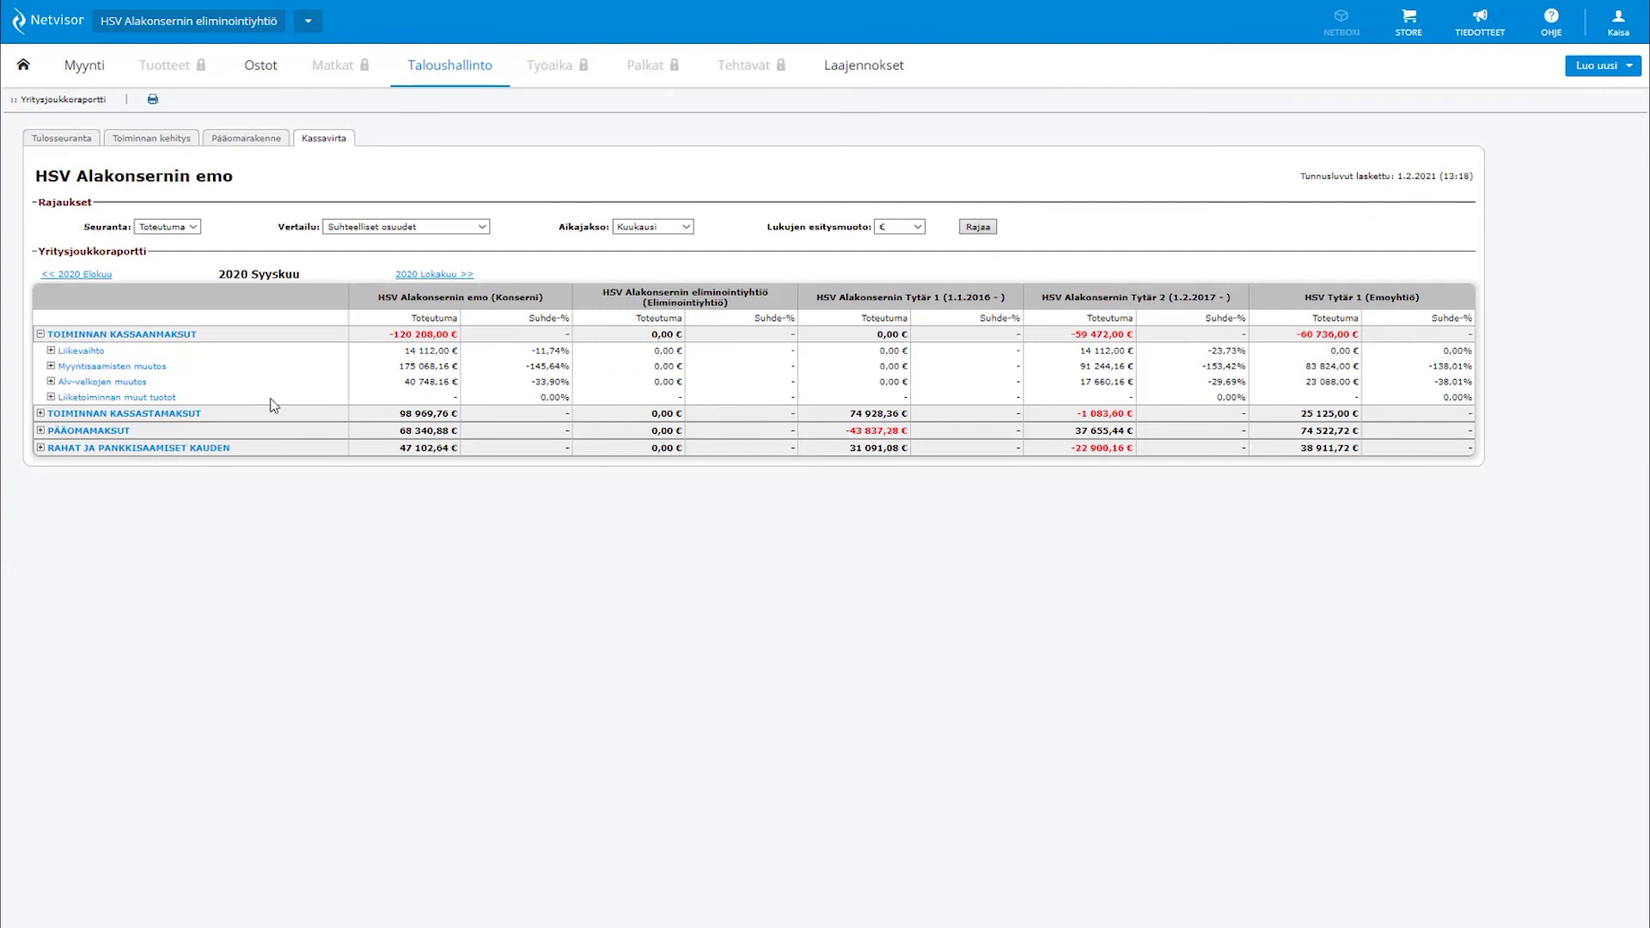